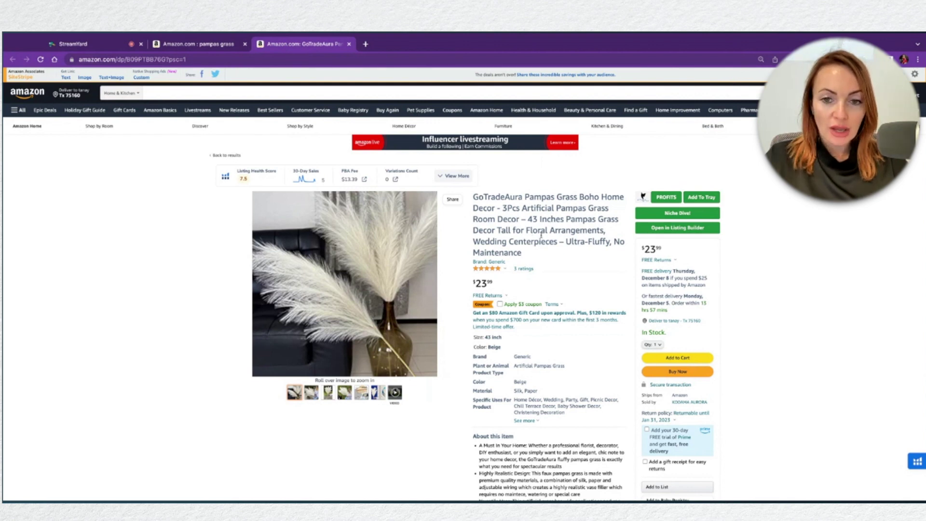
Add the open GoTradeAura listing and the CEWOR product in row 21 of the pampas grass Xray results to the ASIN tray
click(701, 196)
click(227, 44)
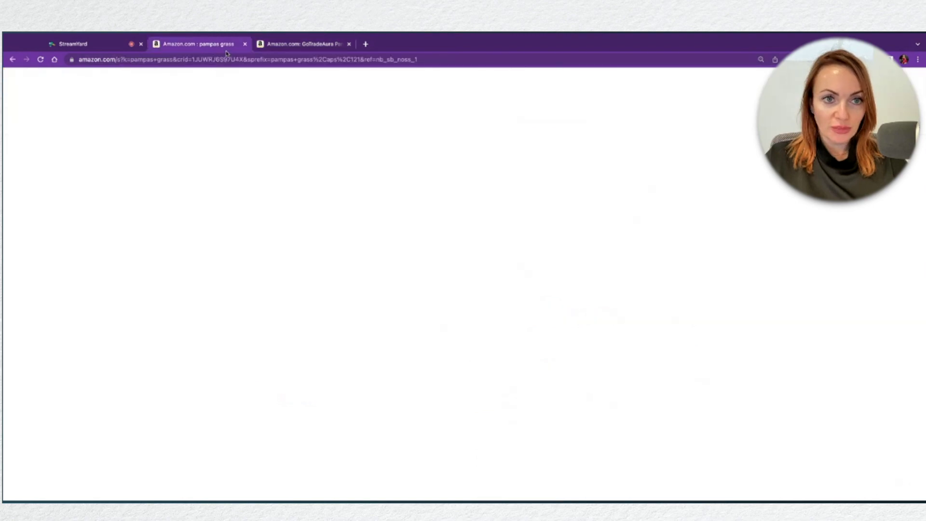
scroll(327, 248, down, 2)
scroll(327, 248, down, 1)
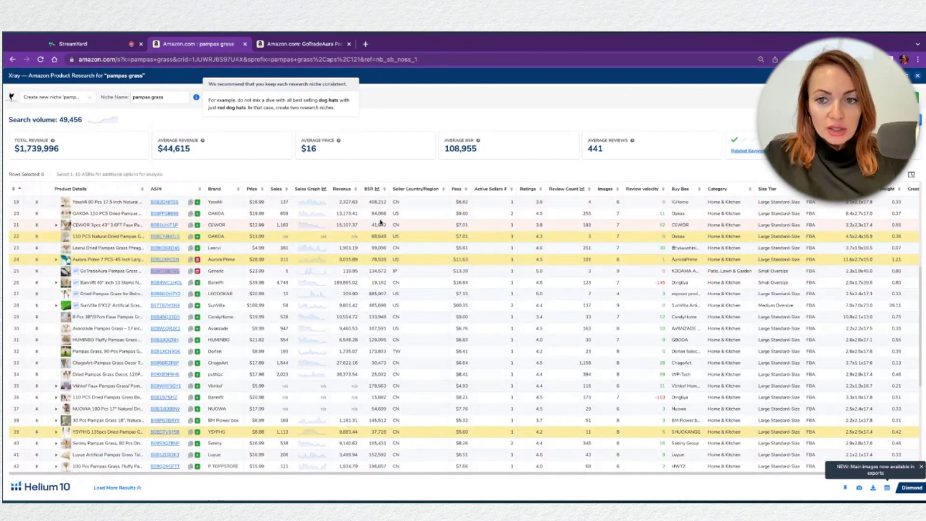
click(197, 224)
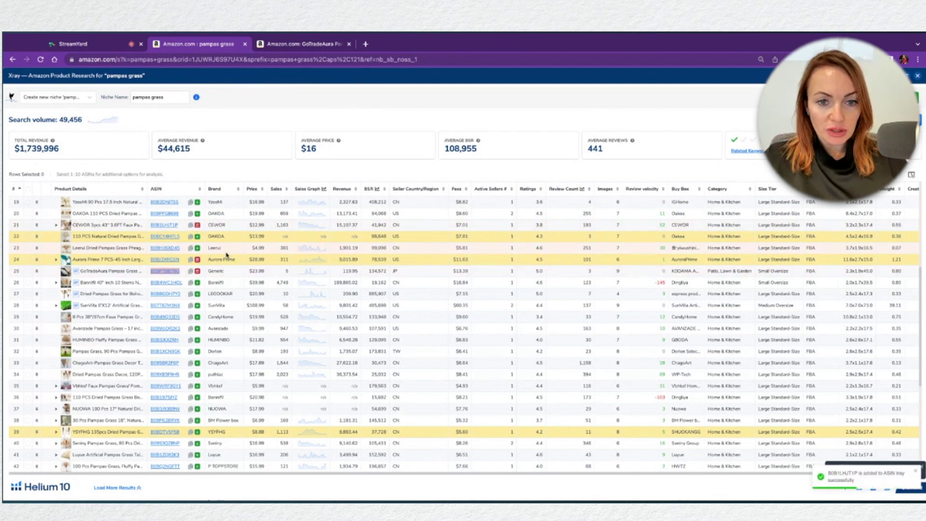
Add the Leerui dried grass, the 40-inch 10-stem product in row 26 and the CandyHome faux grass to the ASIN tray
scroll(234, 259, down, 1)
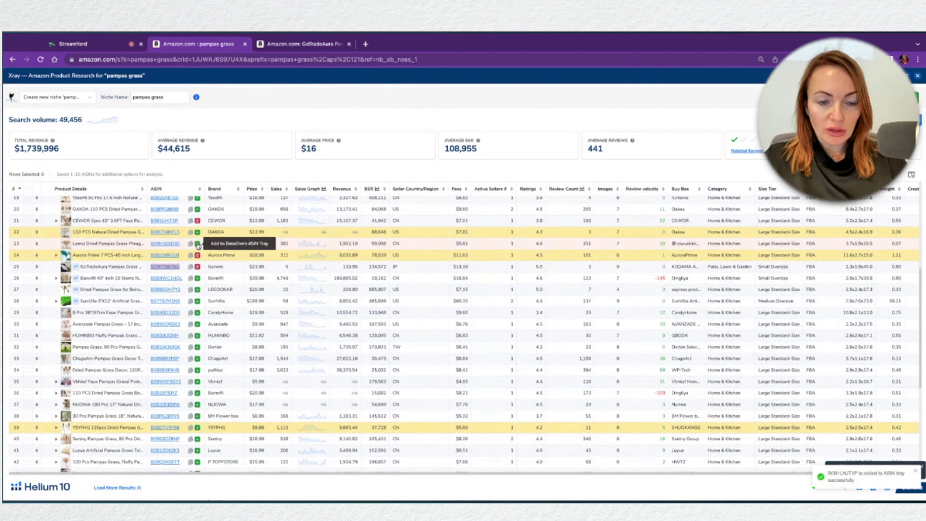
click(197, 244)
scroll(195, 255, down, 1)
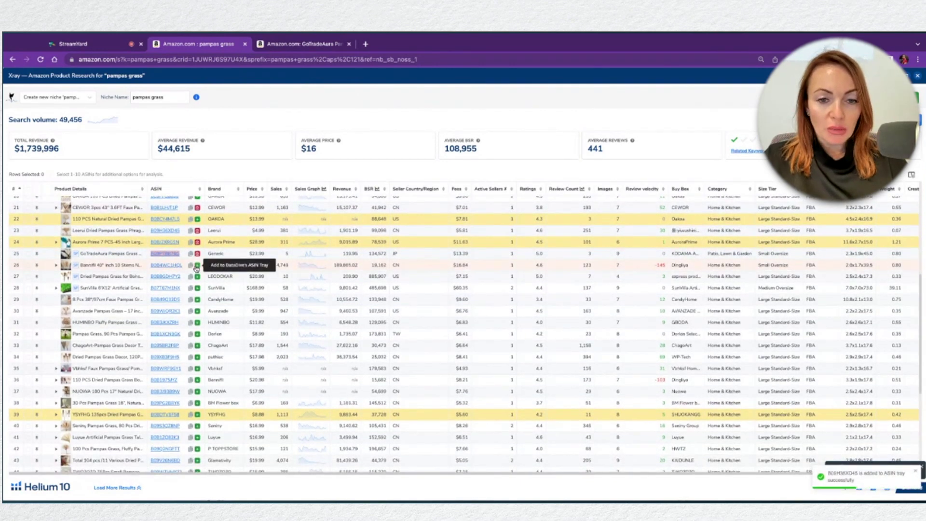
click(198, 265)
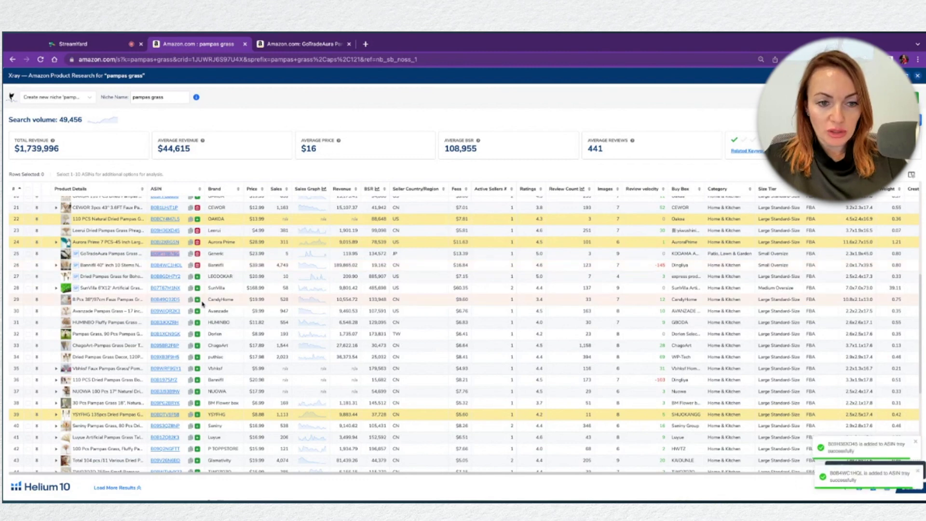
click(197, 299)
Add the Avanzade, HUMINBO and ChagoArt products and the dried pampas grass decor in row 34 to the ASIN tray
scroll(234, 294, down, 1)
scroll(234, 291, down, 2)
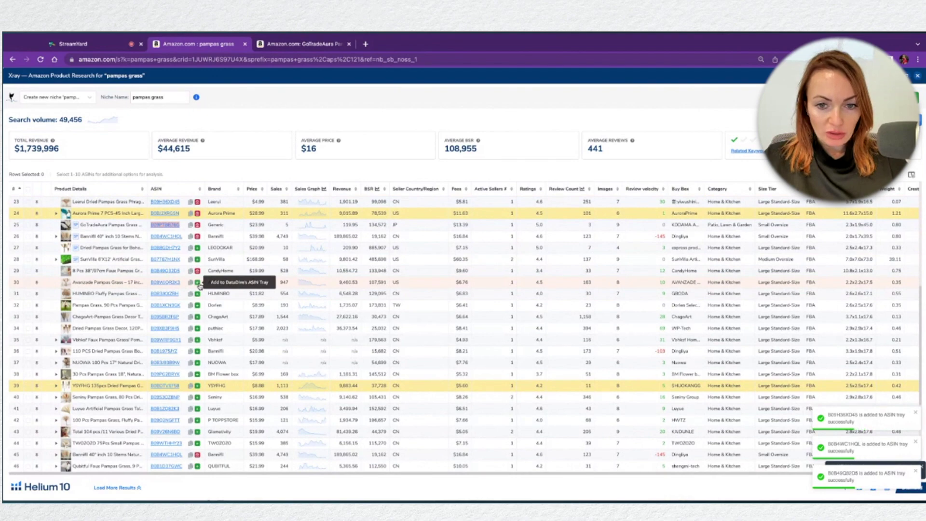
click(199, 284)
click(197, 294)
scroll(204, 293, down, 2)
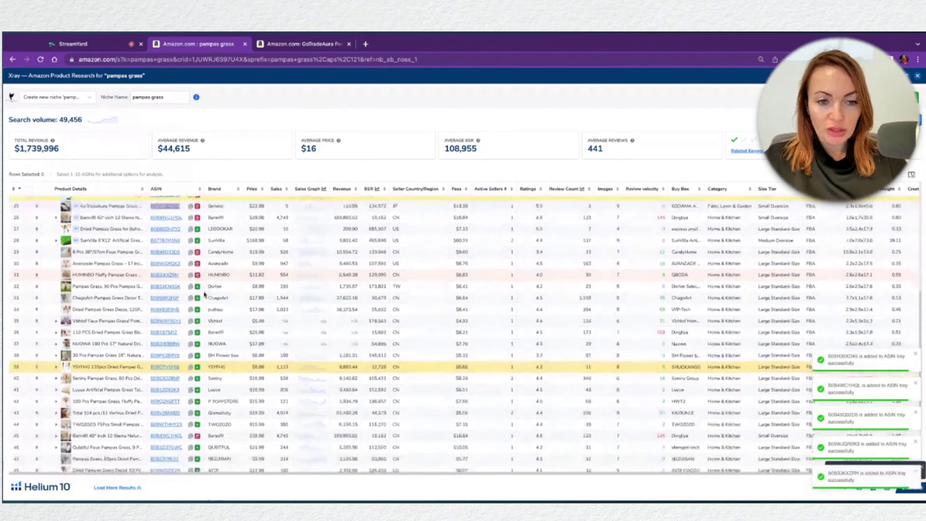
scroll(204, 293, down, 2)
click(198, 282)
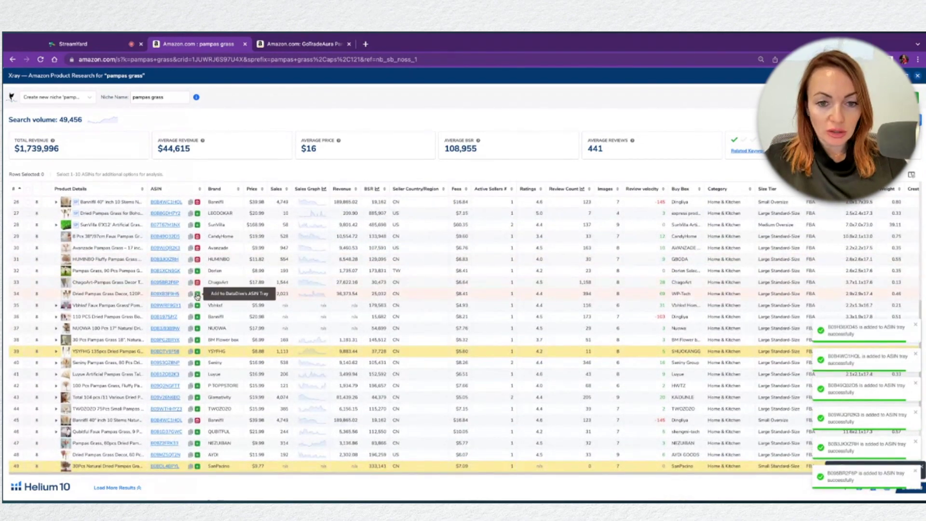
click(198, 295)
Add the Seniny, ANLALA and EVODIS pampas grass products in rows 40, 51 and 53 to the ASIN tray
scroll(200, 299, down, 5)
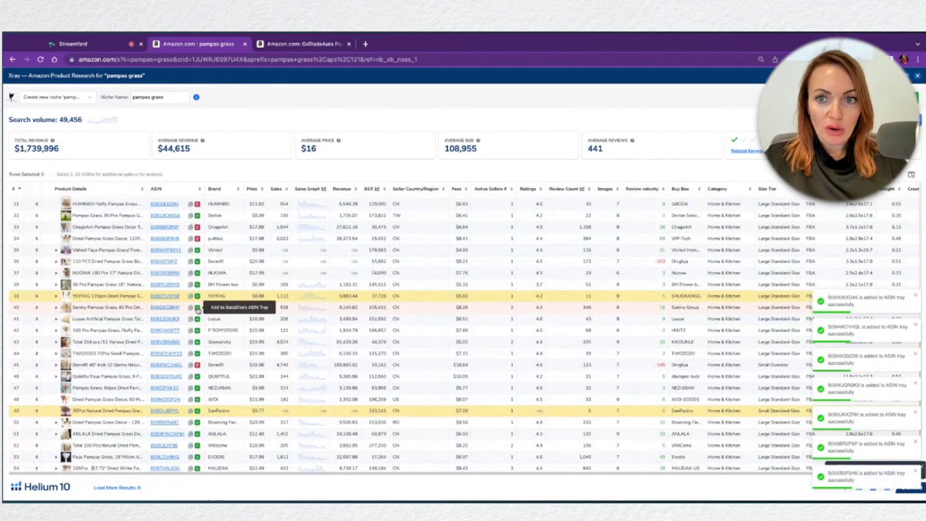
click(197, 309)
scroll(207, 308, down, 2)
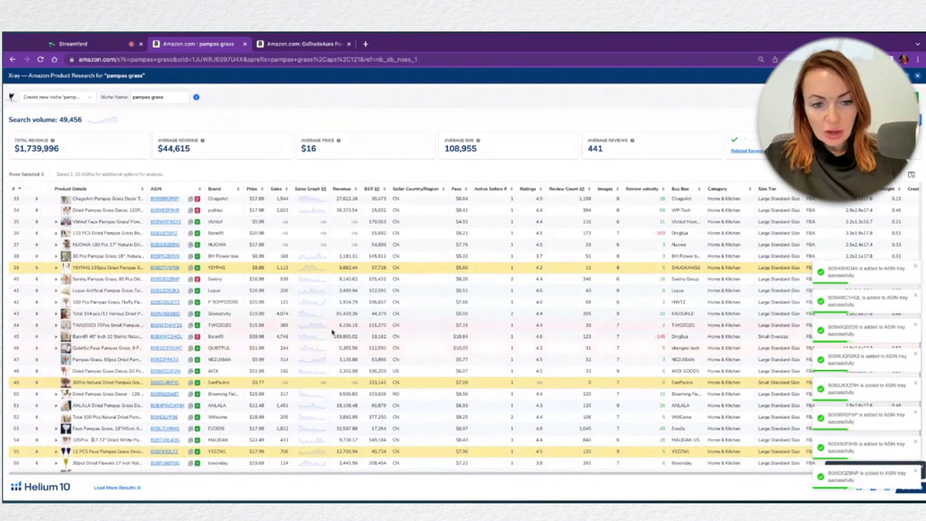
scroll(285, 355, down, 1)
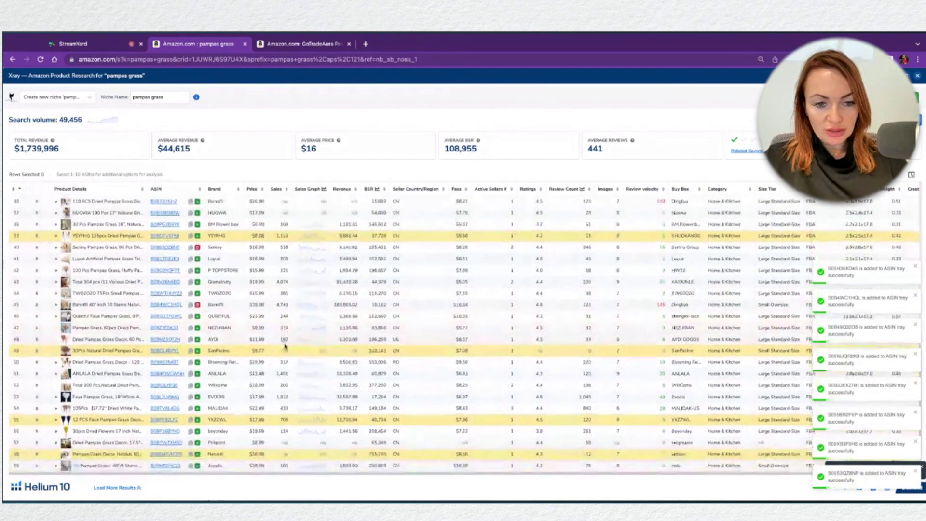
click(197, 379)
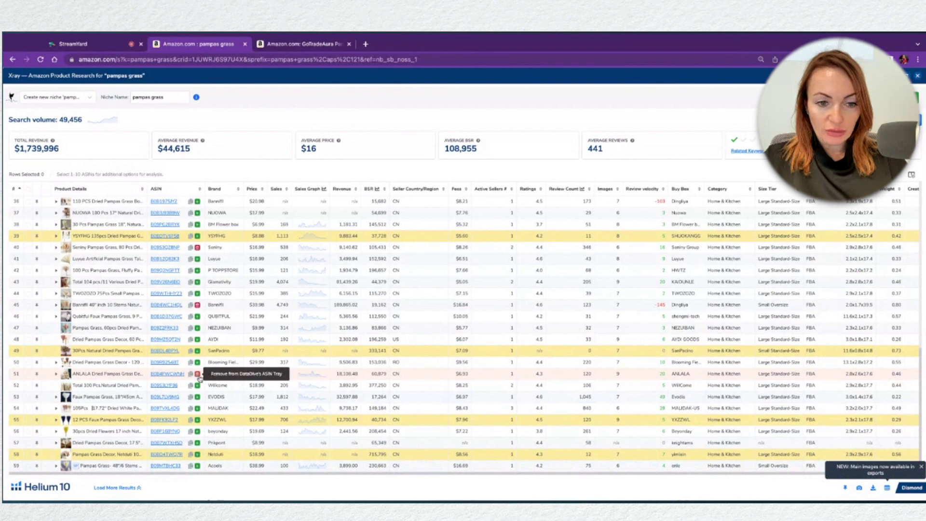
scroll(242, 370, down, 1)
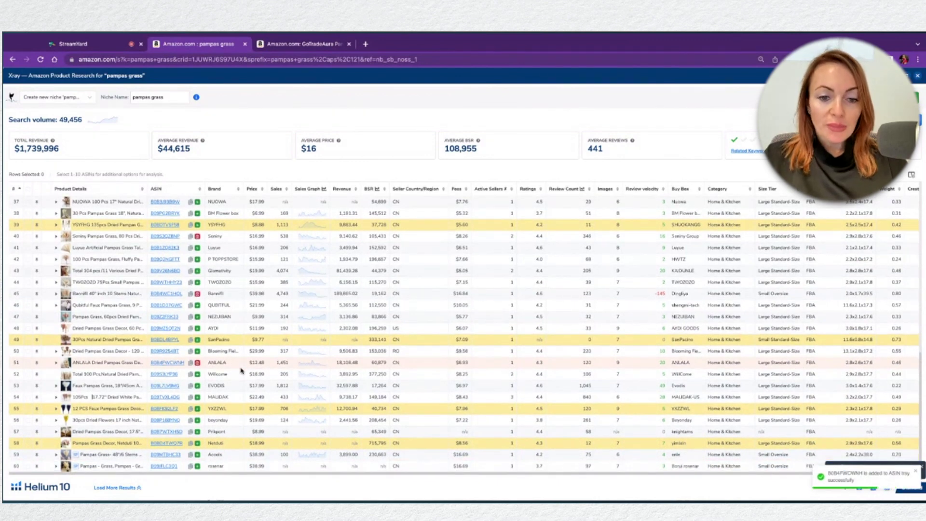
click(198, 386)
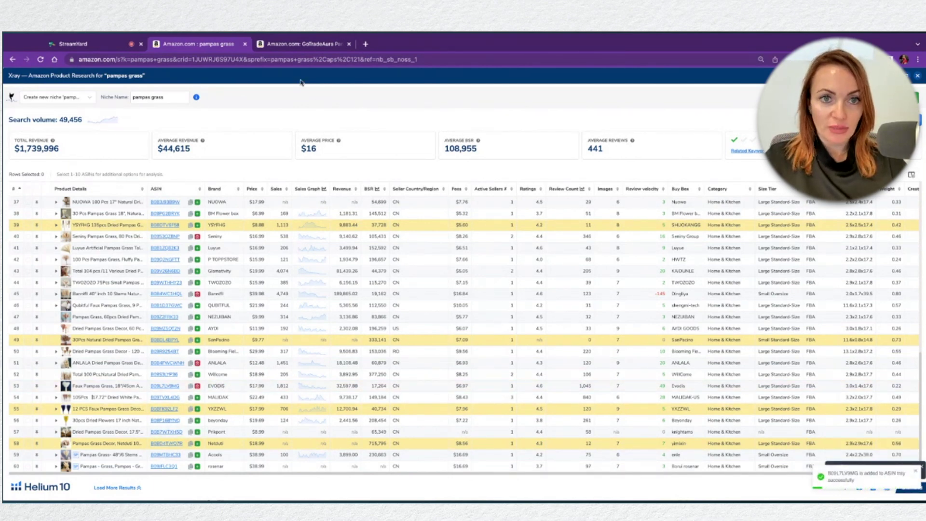
Open the collected tray ASINs as an Amazon search and start a DataDive niche dive from their Xray results
click(284, 45)
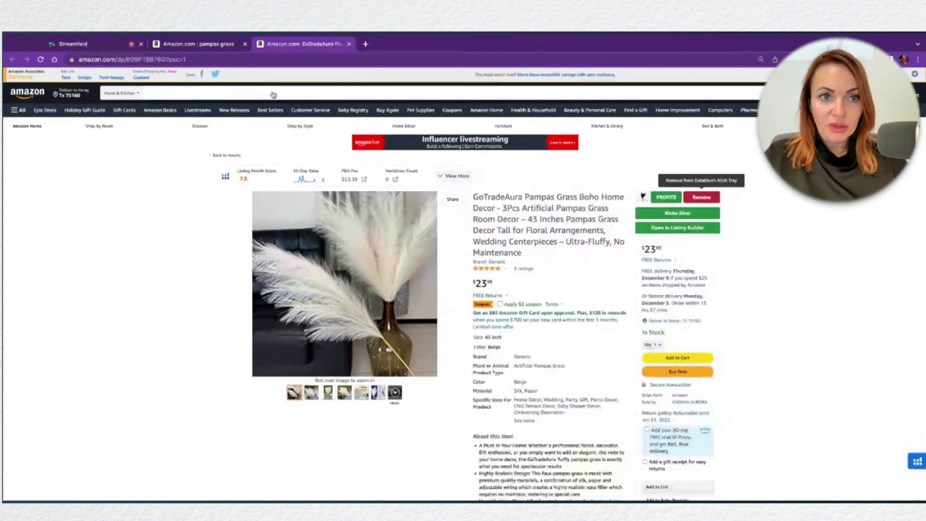
click(219, 48)
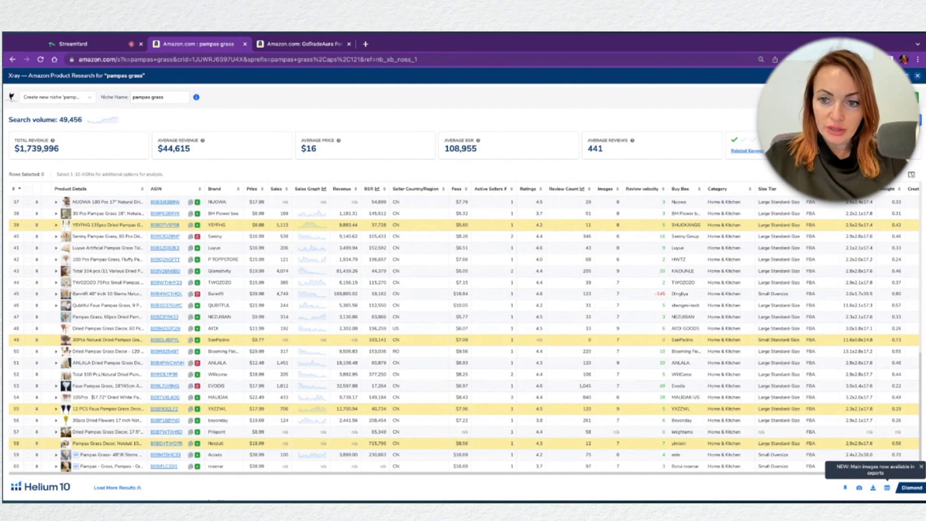
click(609, 263)
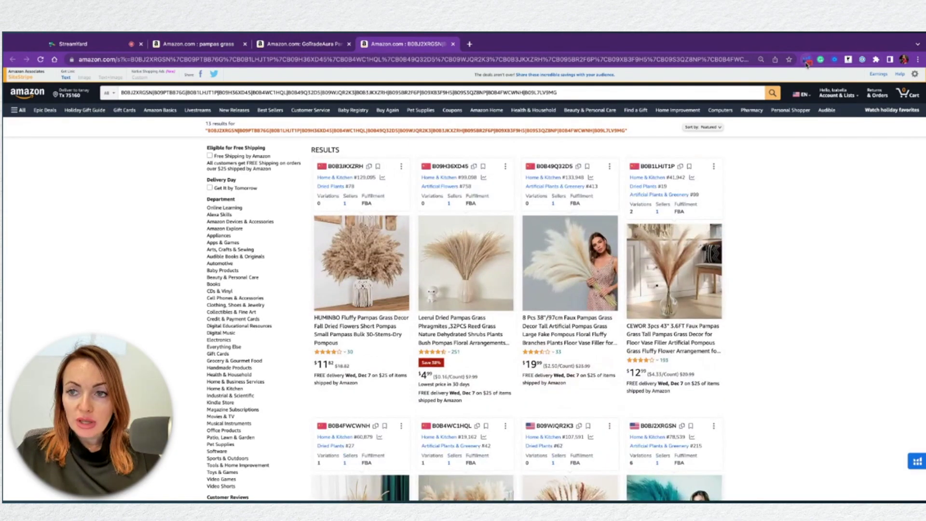
click(804, 84)
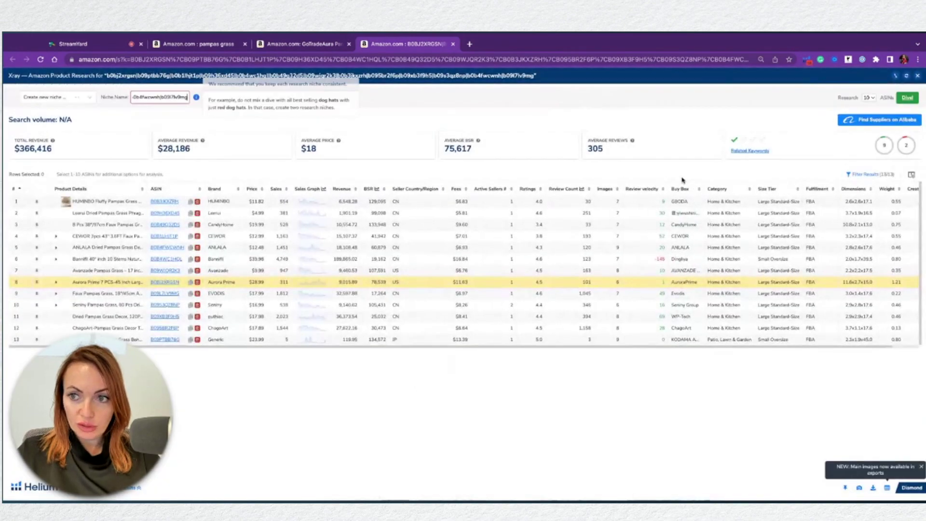
click(906, 97)
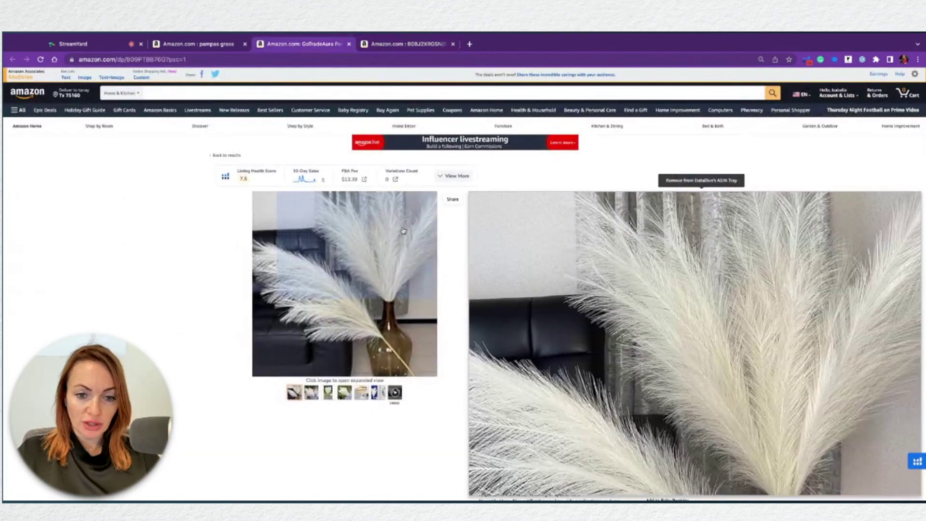
Open the GoTradeAura listing's image gallery and examine the first three product photos at full size
click(403, 231)
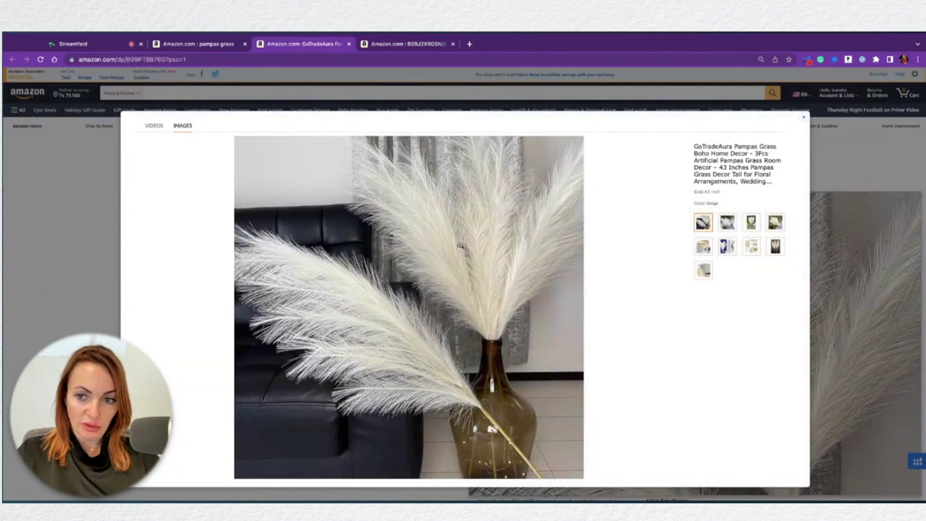
click(728, 227)
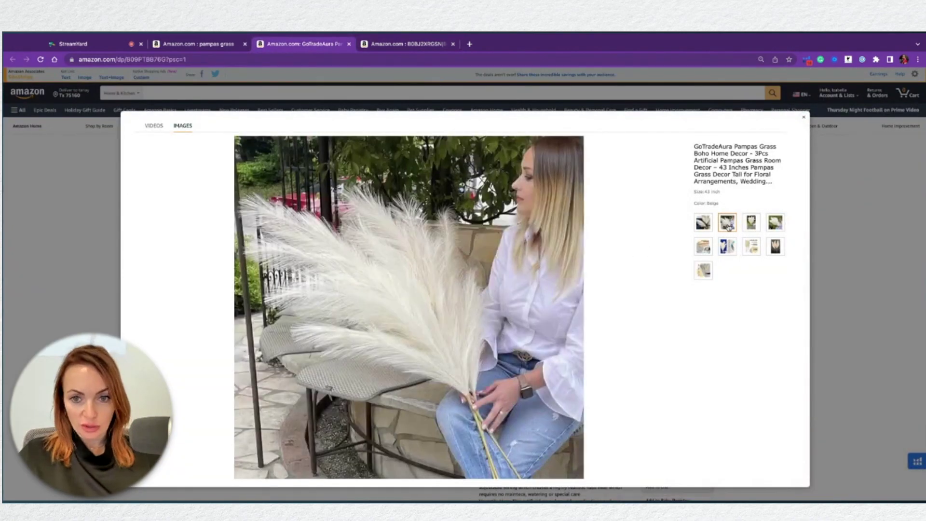
click(701, 225)
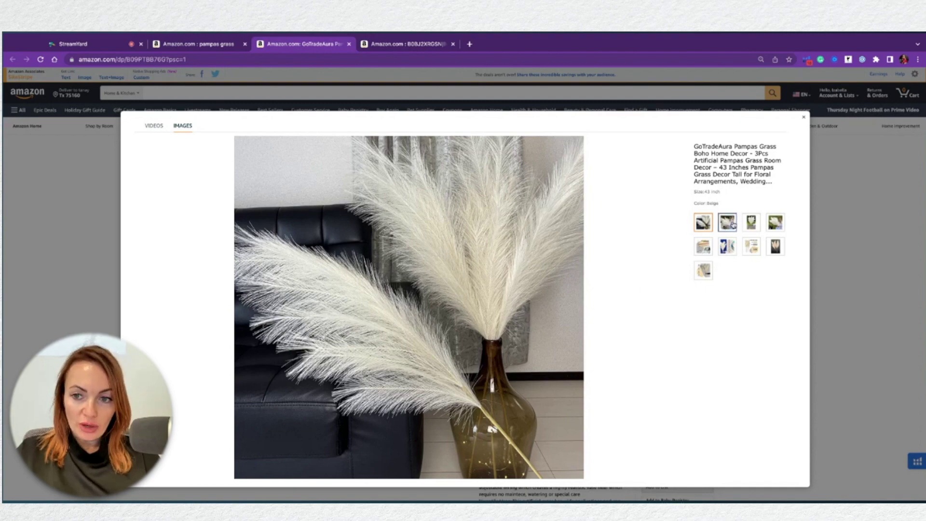
click(732, 223)
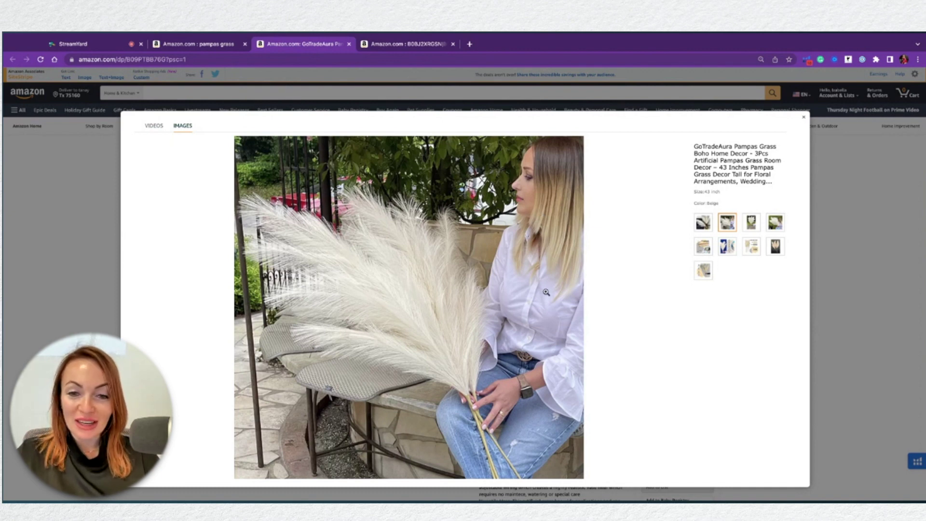
click(746, 224)
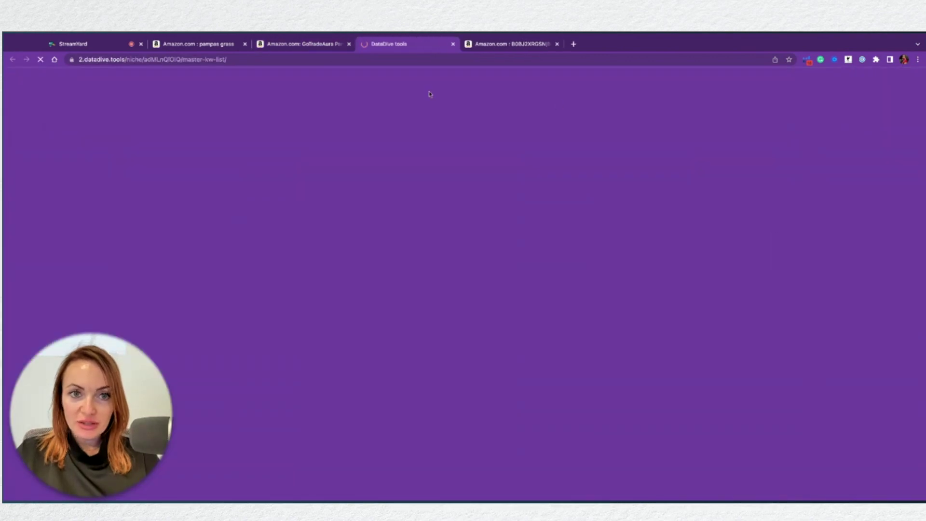
Return to the GoTradeAura gallery and examine the fourth to seventh images, including the packaging, benefits and dimensions graphics
click(311, 47)
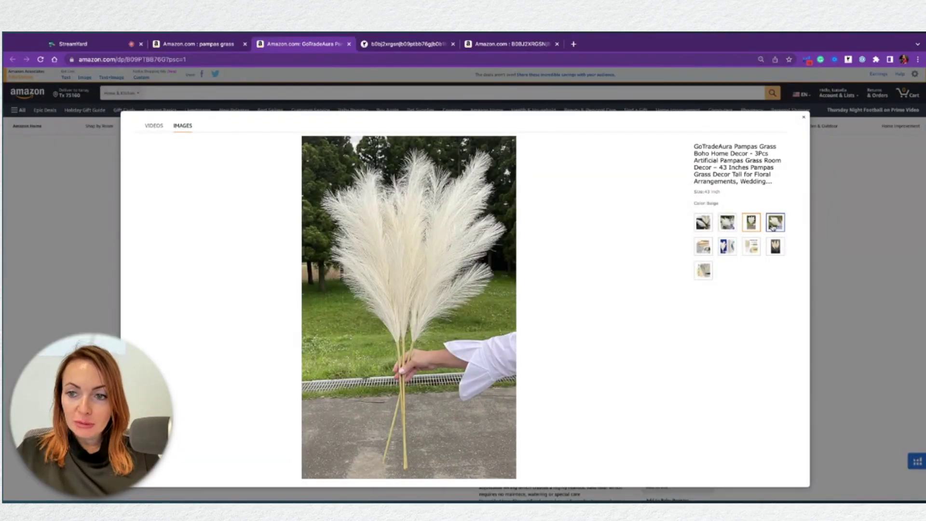
click(773, 223)
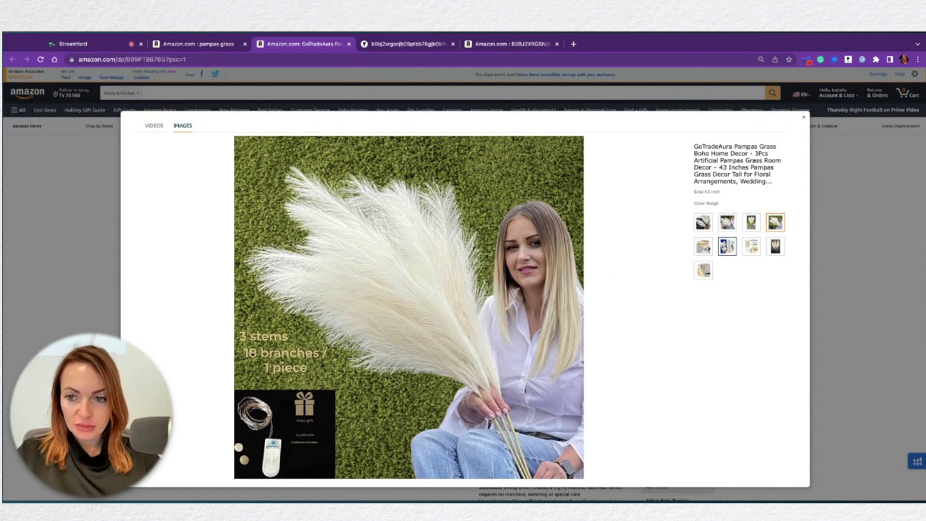
click(711, 254)
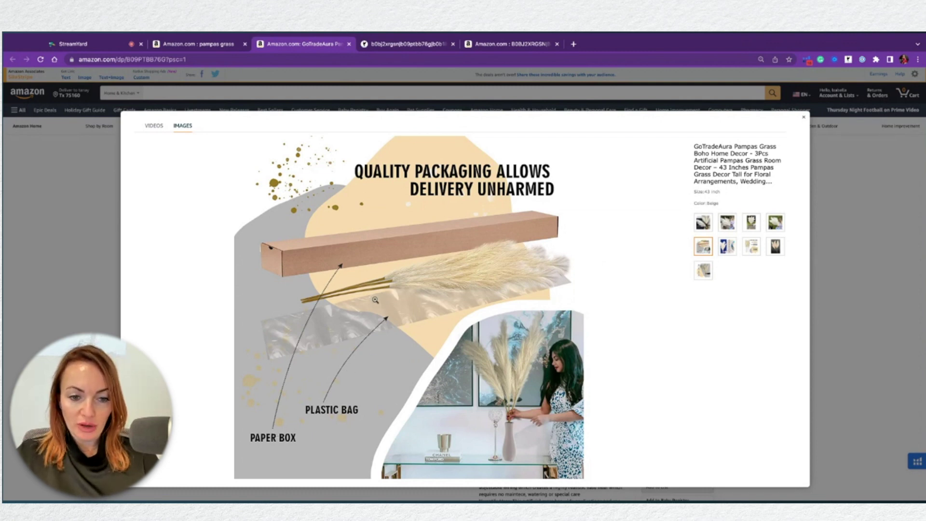
click(726, 248)
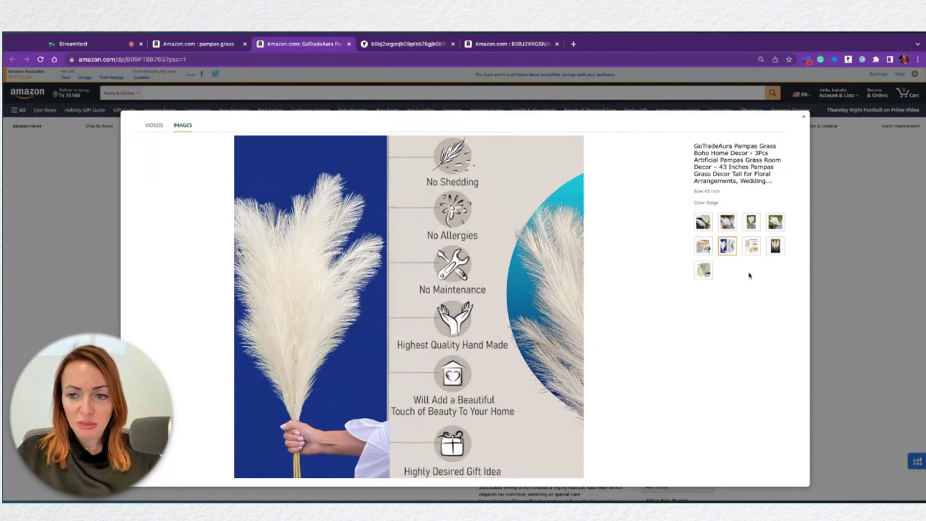
click(751, 246)
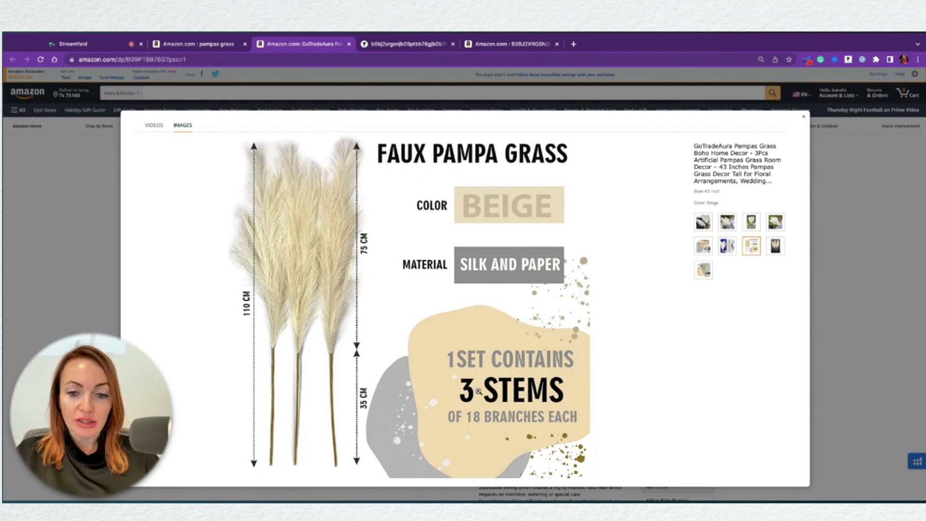
Compare the main image with the dimensions graphic, and review the last two gallery images and the second lifestyle photo
click(703, 231)
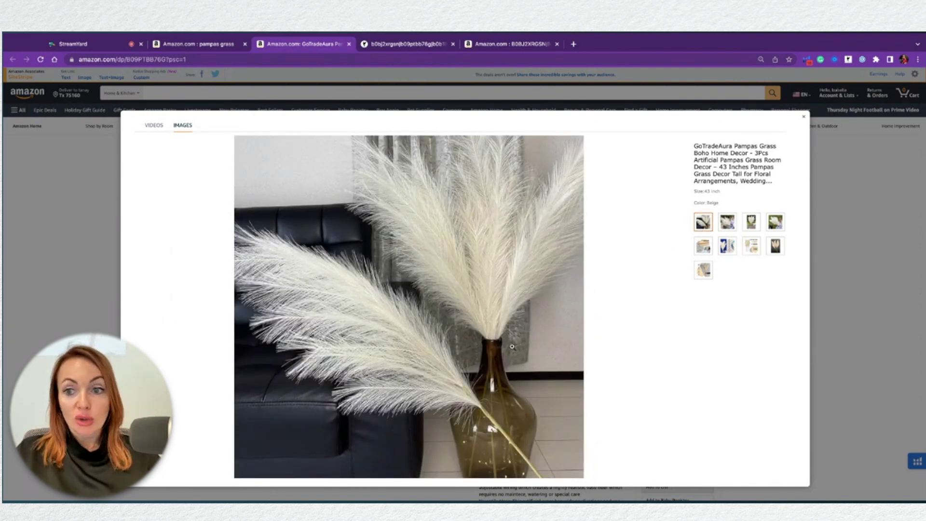
click(755, 250)
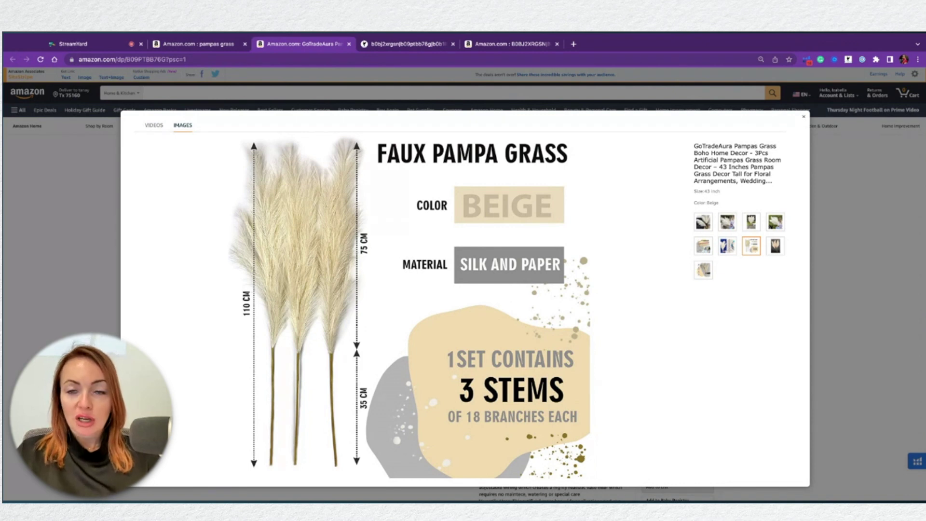
click(776, 248)
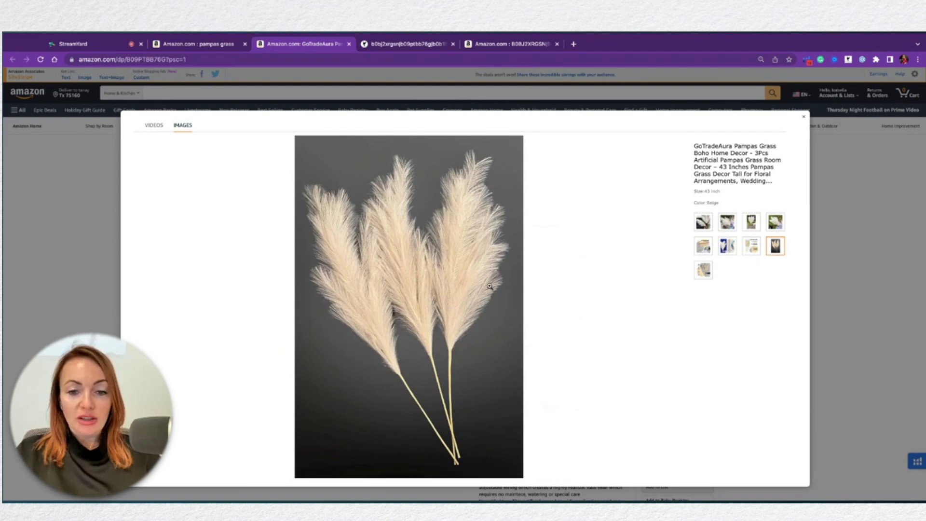
click(703, 270)
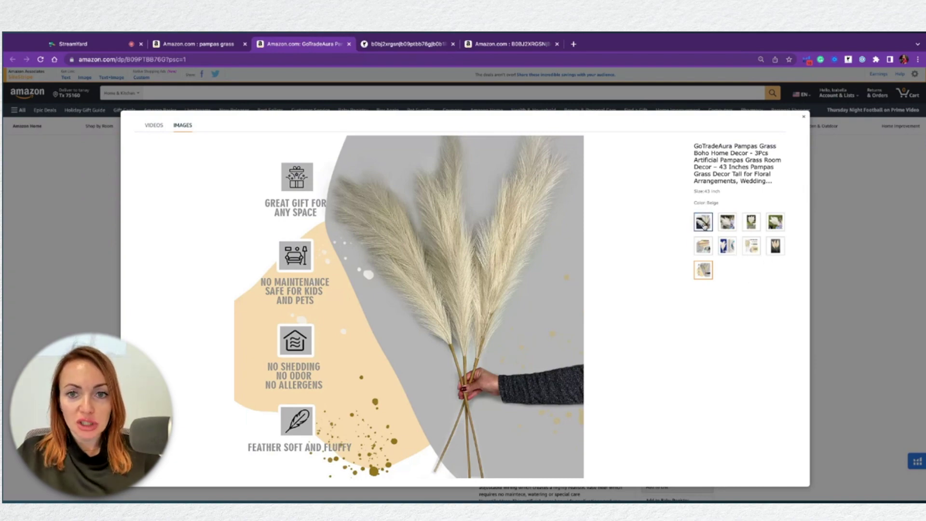
click(728, 224)
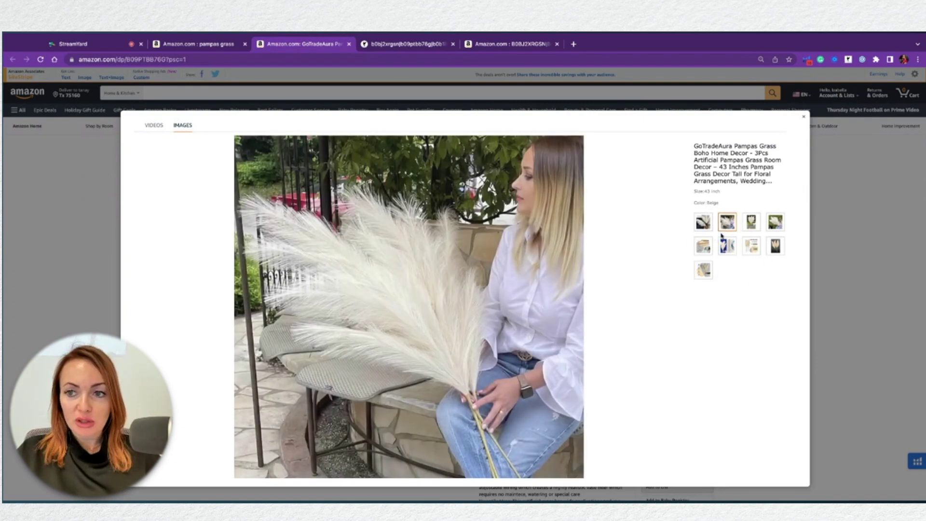
Close the listing's image gallery, switch to the DataDive master keyword list, and compare the competitors' columns through to the Generic listing B09PTBB76G
click(804, 118)
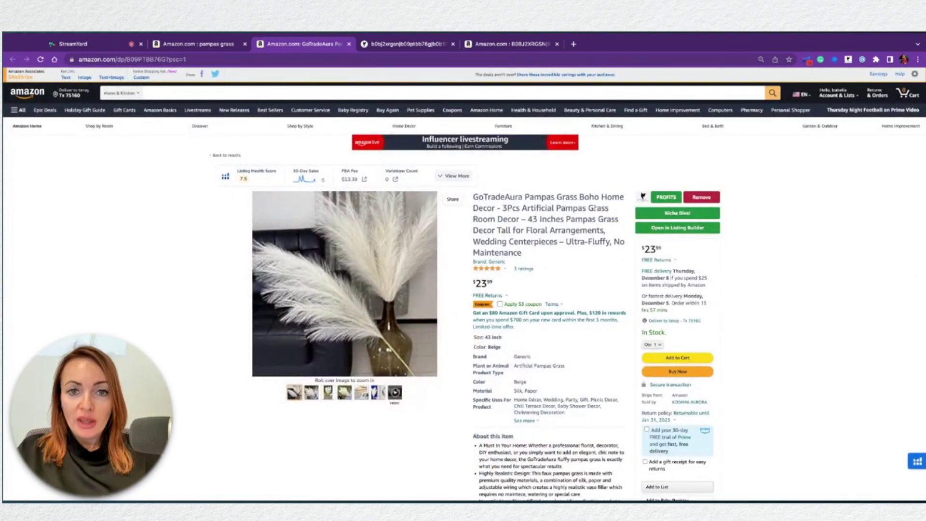
click(405, 46)
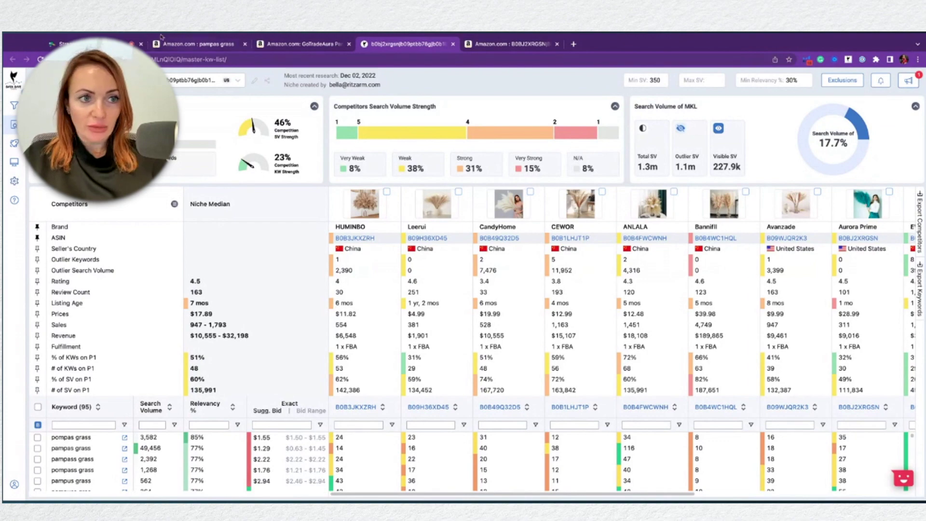
click(36, 46)
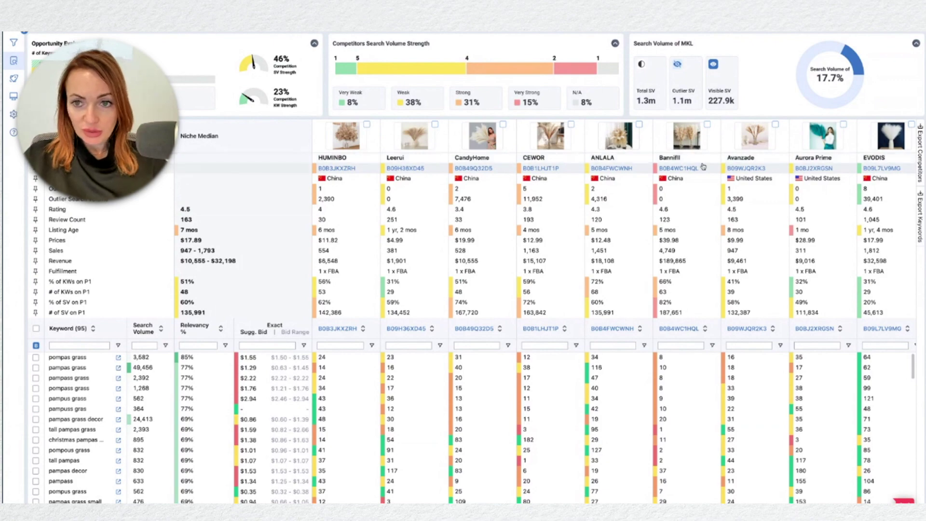
scroll(642, 158, right, 3)
scroll(702, 165, right, 3)
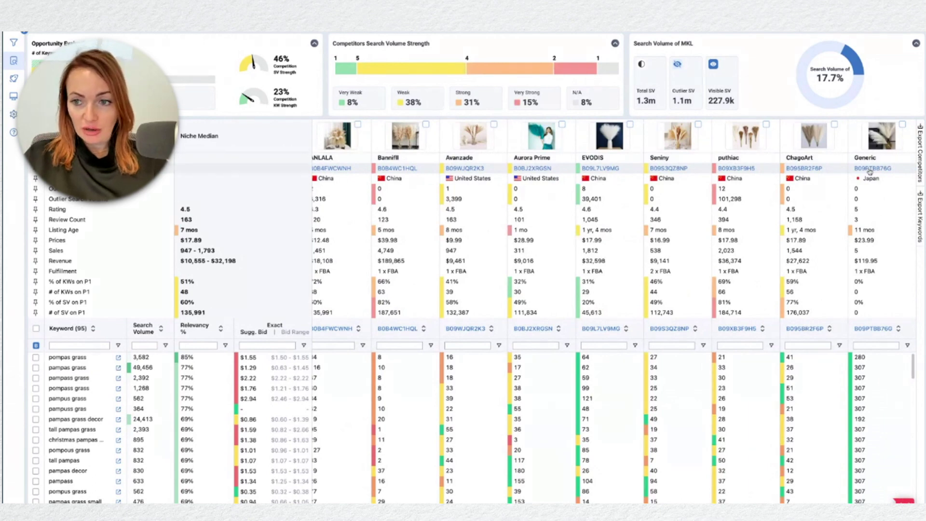
mouse_move(869, 172)
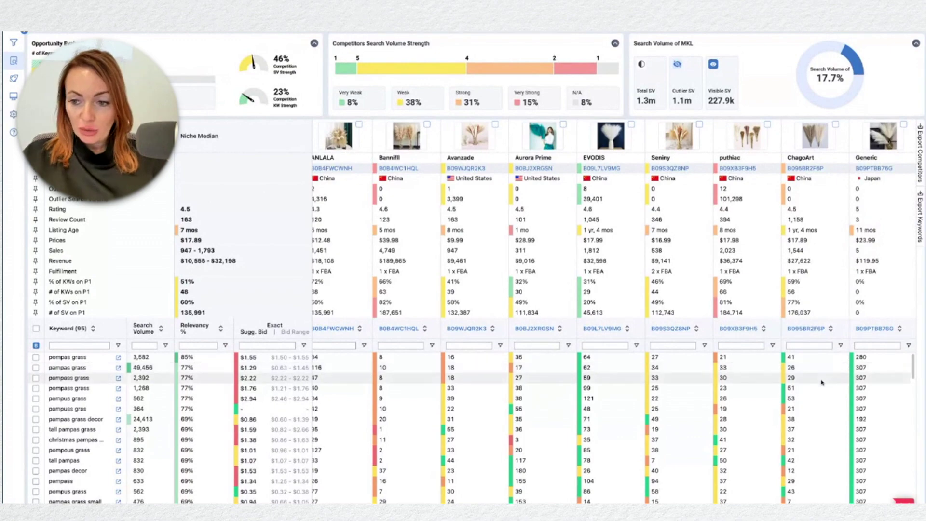
Examine the Generic listing's keyword ranks down through the lowest-relevancy keywords
scroll(812, 366, down, 5)
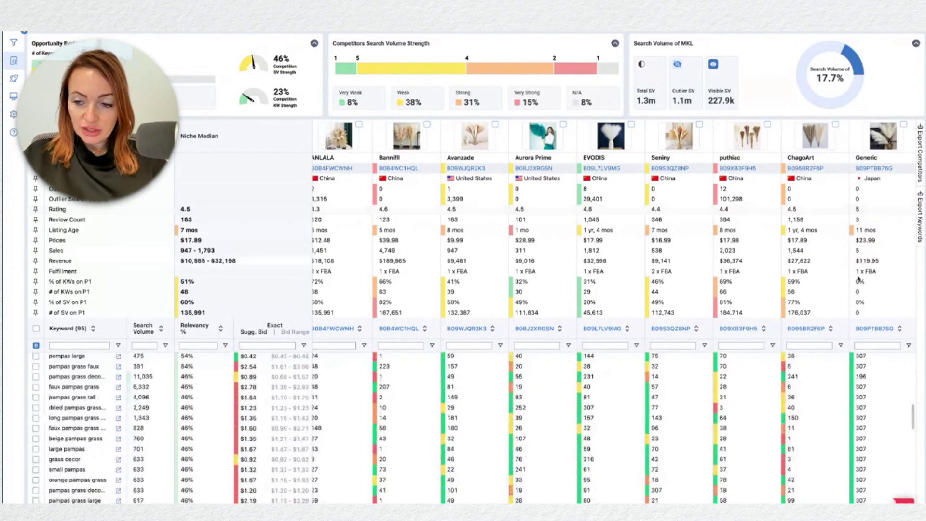
scroll(834, 388, up, 1)
scroll(845, 394, down, 10)
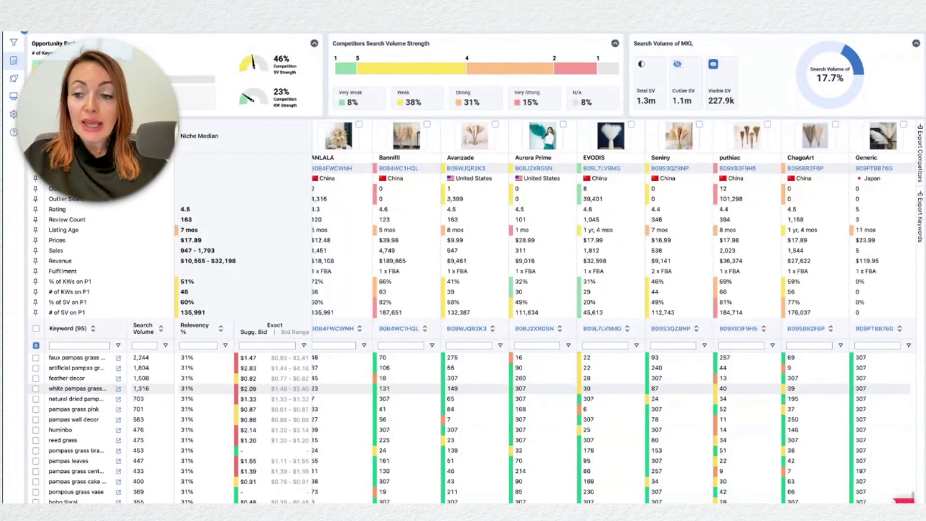
scroll(471, 427, down, 10)
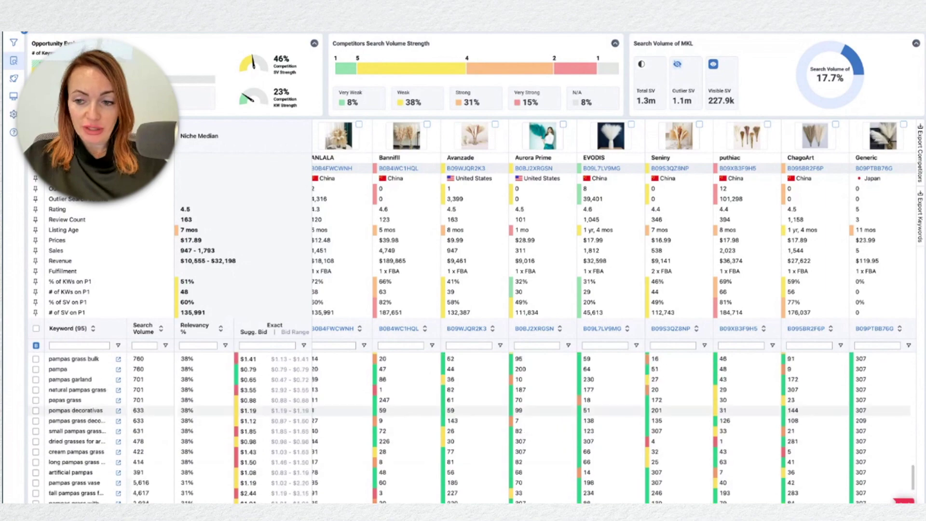
Sort the master keyword list by search volume from highest to lowest
scroll(836, 392, up, 15)
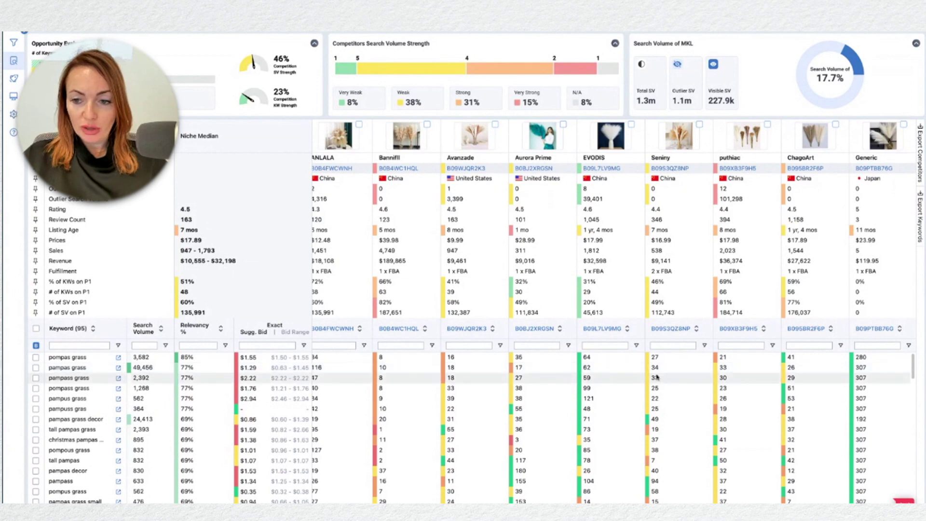
scroll(531, 371, down, 3)
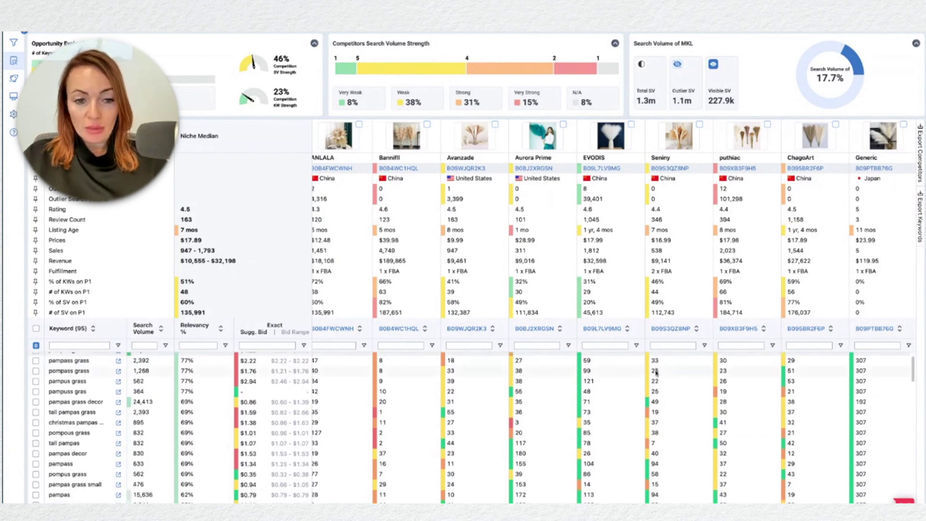
scroll(367, 356, up, 3)
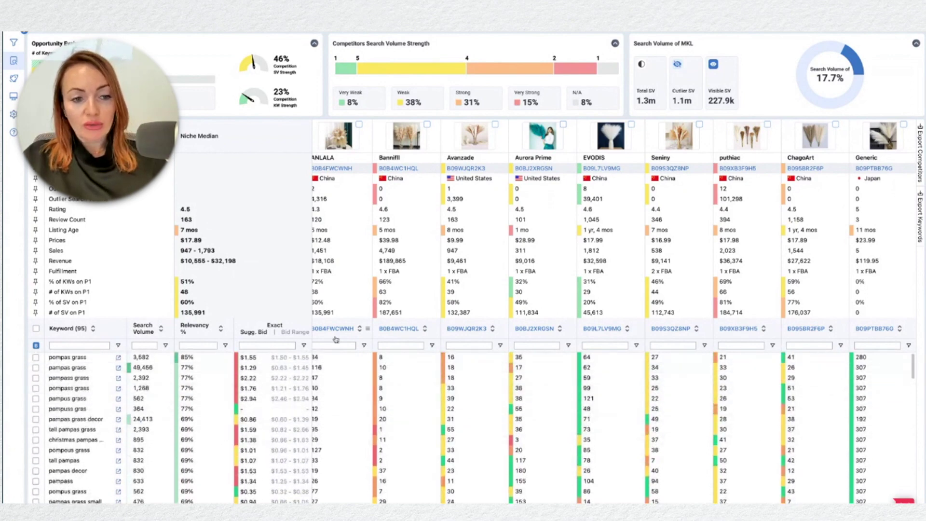
click(139, 330)
click(140, 329)
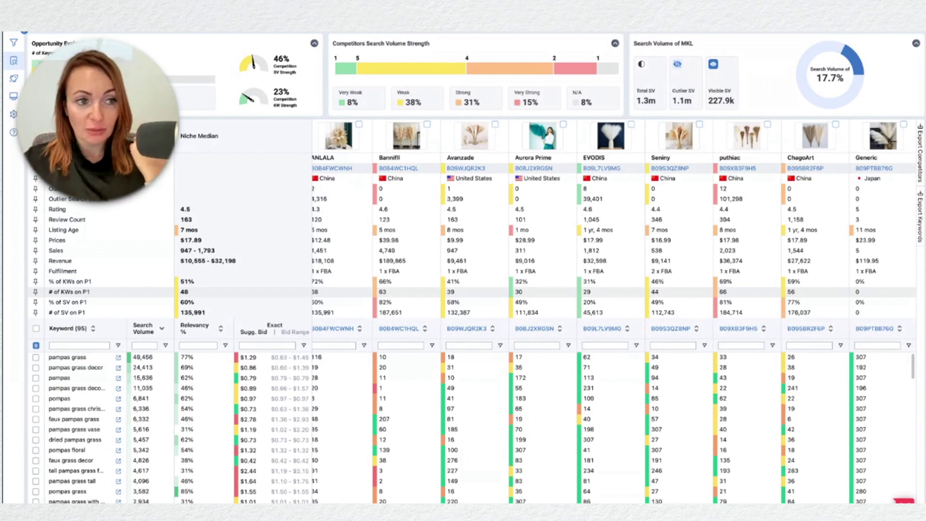
Open the niche's Listing Builder and review the competitors in the Listing Ranking Juice Leaderboard
mouse_move(14, 78)
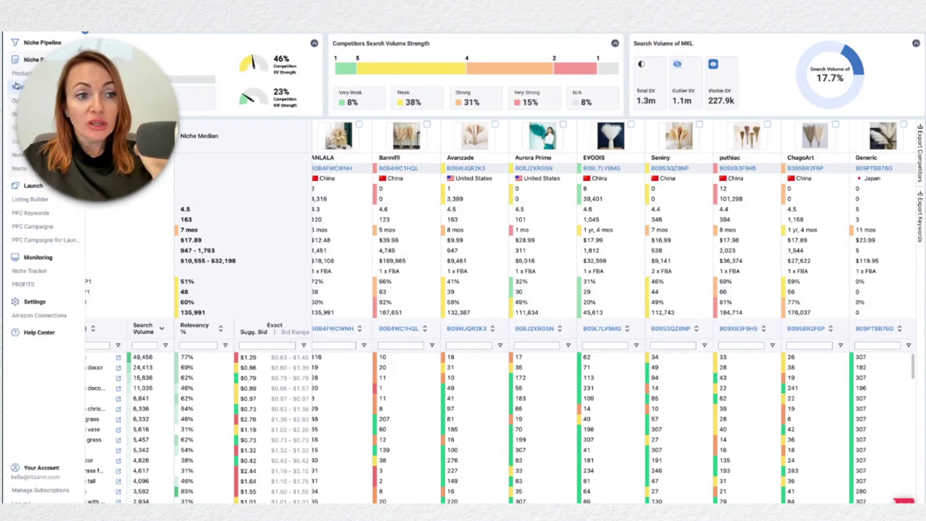
click(42, 201)
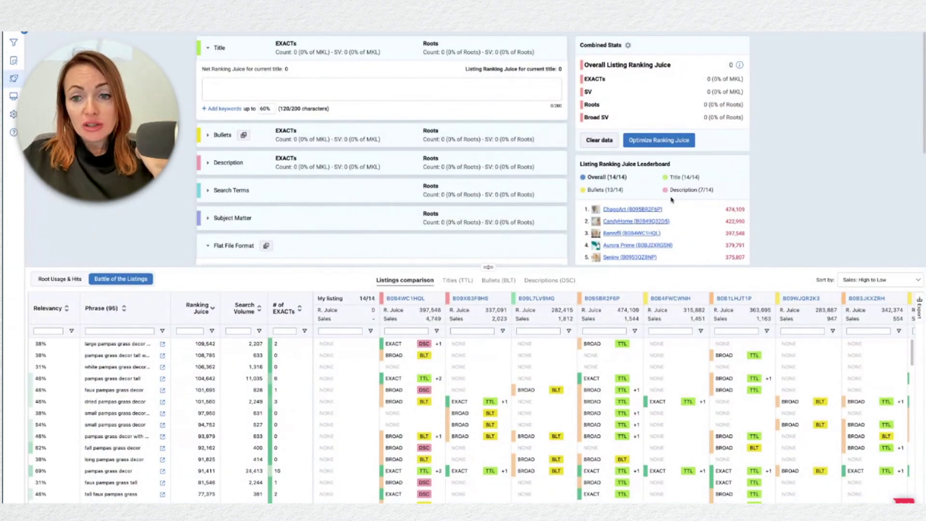
scroll(671, 200, down, 2)
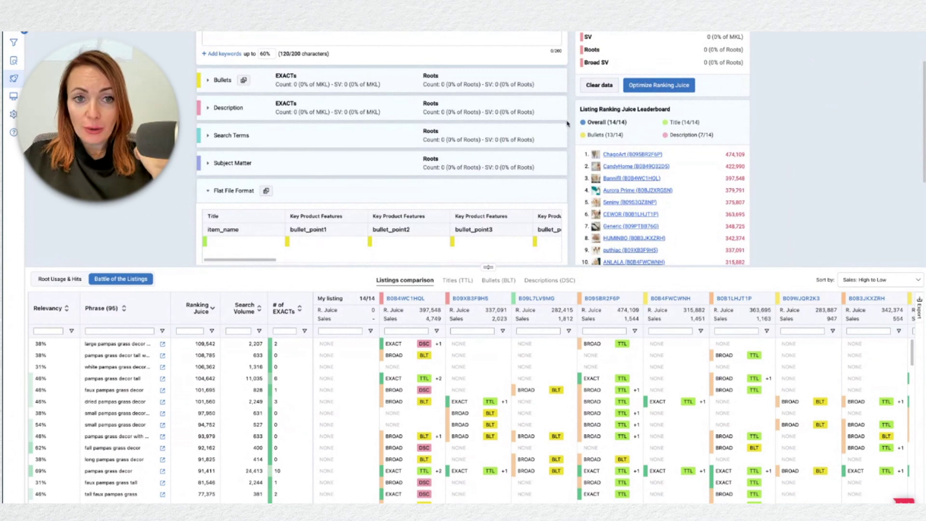
scroll(628, 138, down, 3)
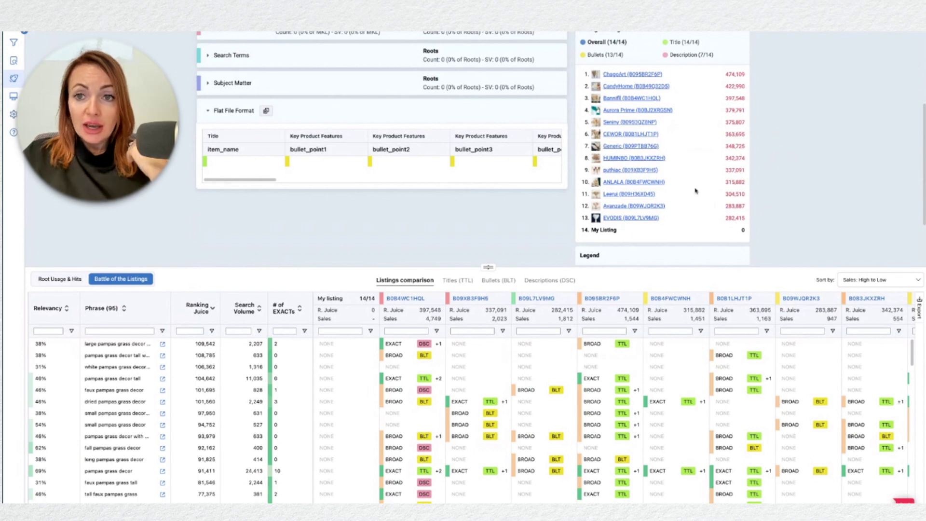
scroll(695, 190, up, 2)
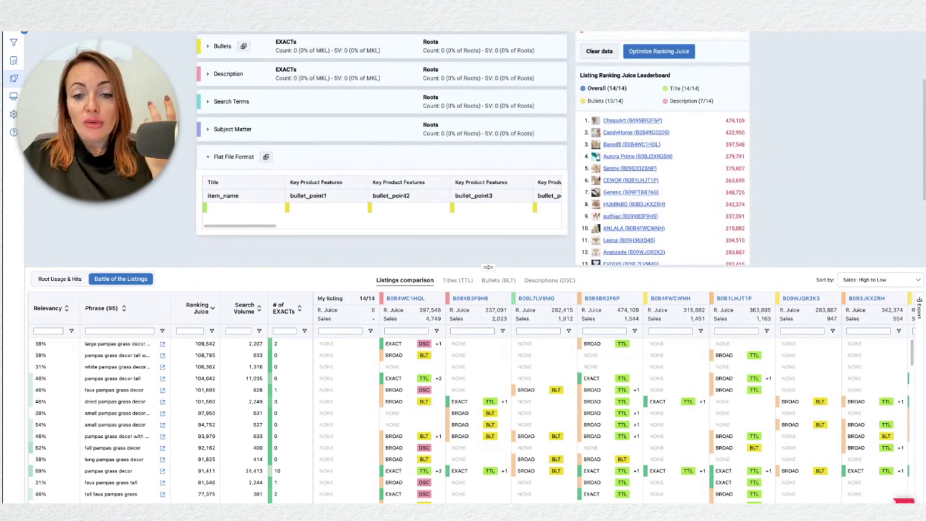
scroll(672, 125, up, 3)
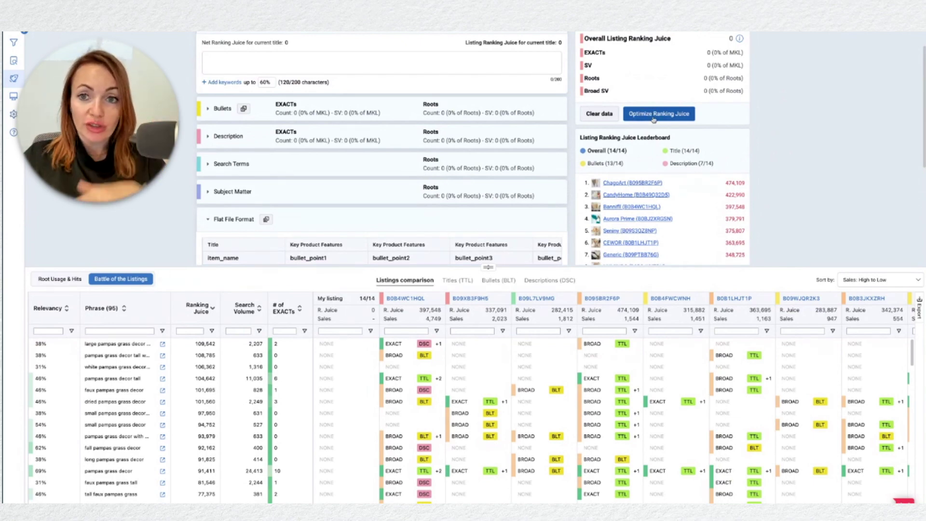
Run Optimize Ranking Juice for all five properties, keeping limits at title 60%, bullets 60%, description 80%, search terms 100% and subject matter 100%
click(654, 119)
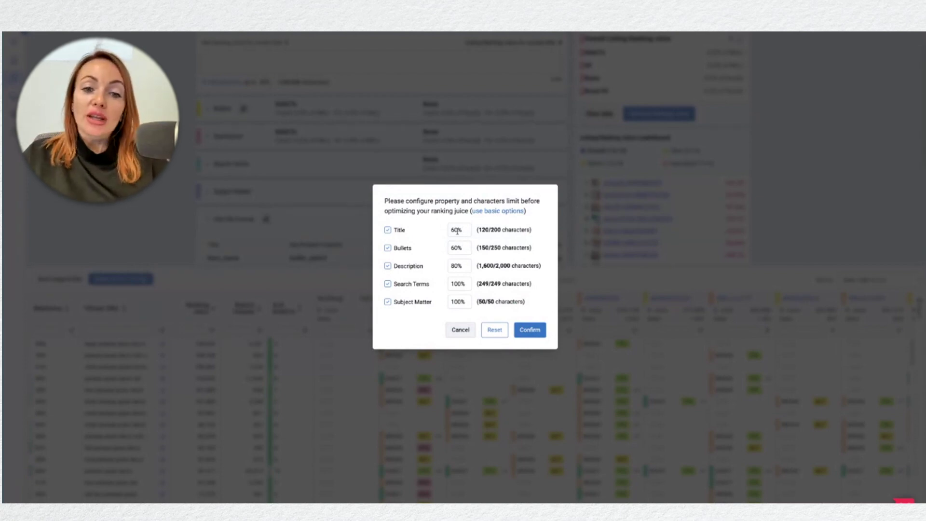
double_click(457, 231)
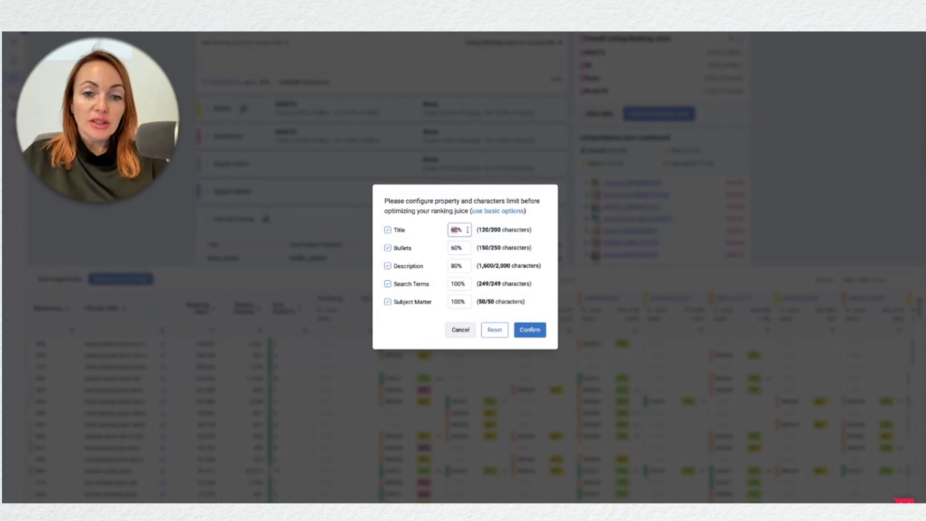
key(Right)
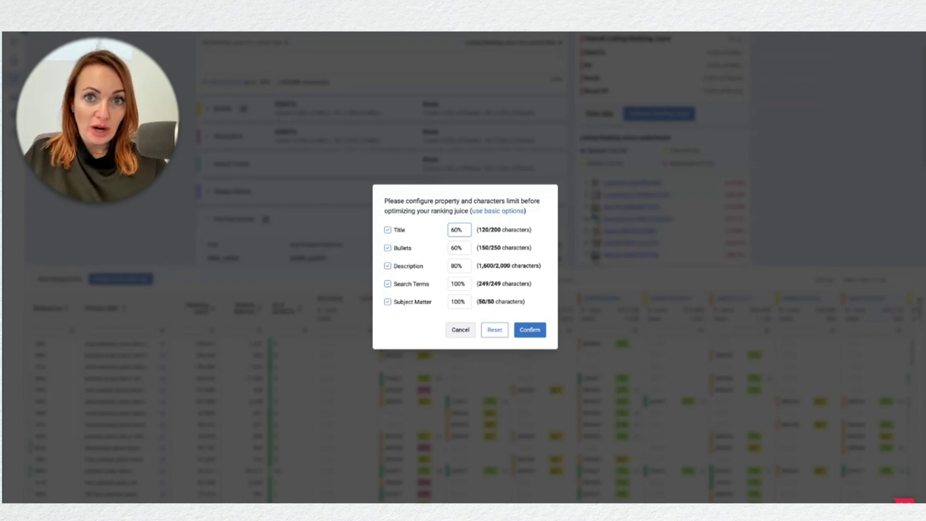
click(535, 330)
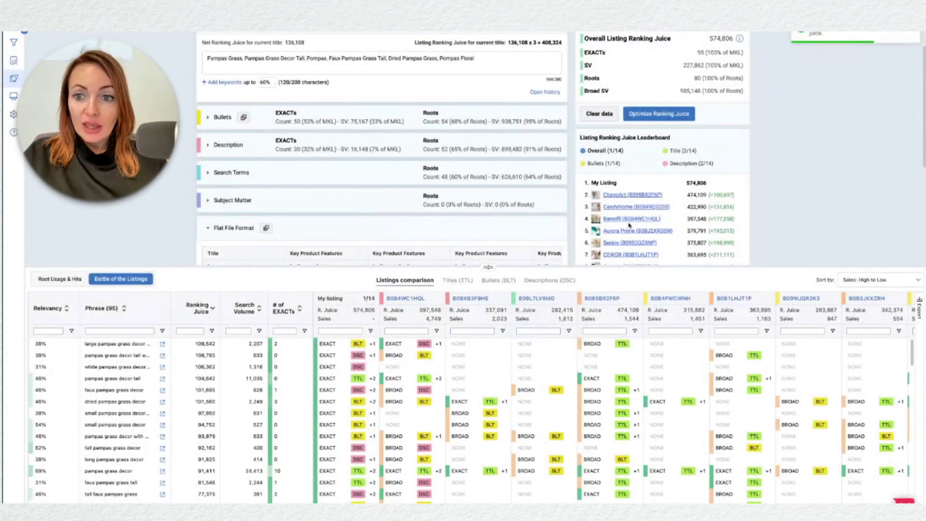
Compare My Listing's ranking juice with every competitor in the leaderboard, down to EVODIS
mouse_move(631, 212)
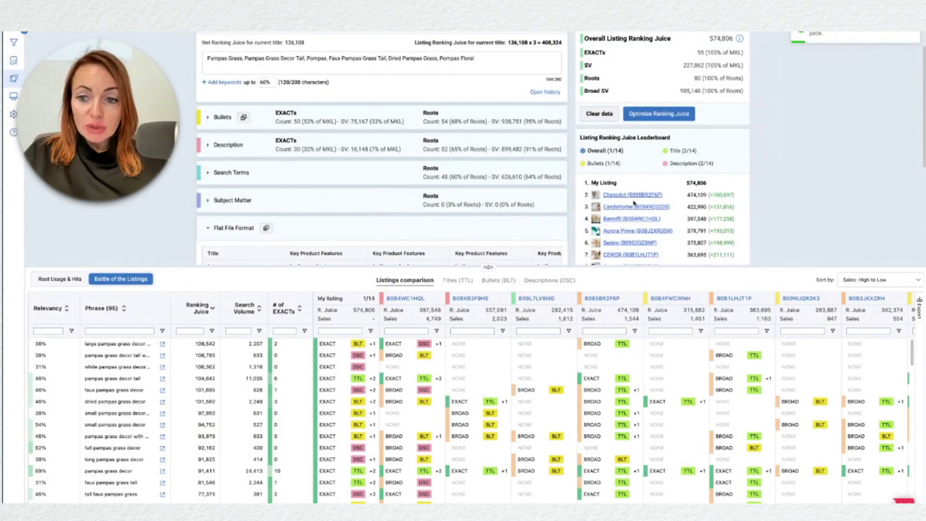
scroll(663, 200, down, 2)
scroll(663, 200, down, 2)
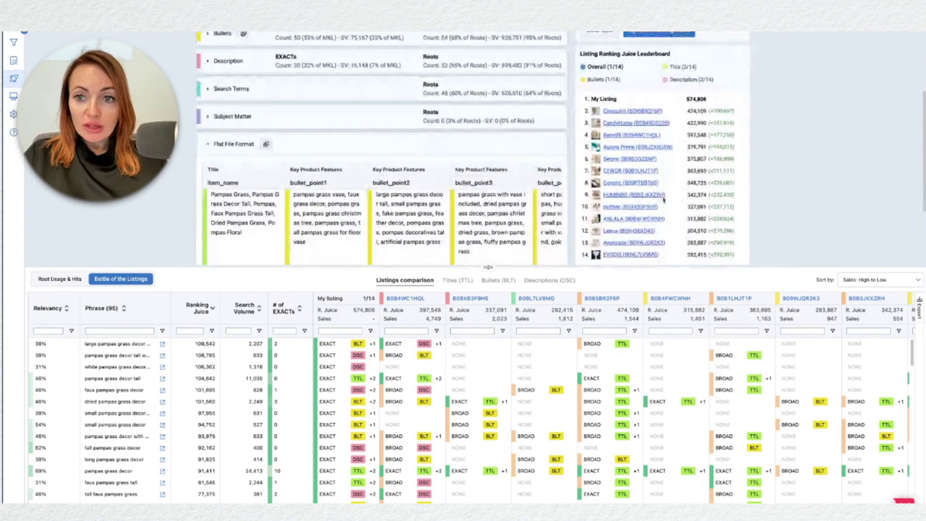
scroll(668, 202, down, 2)
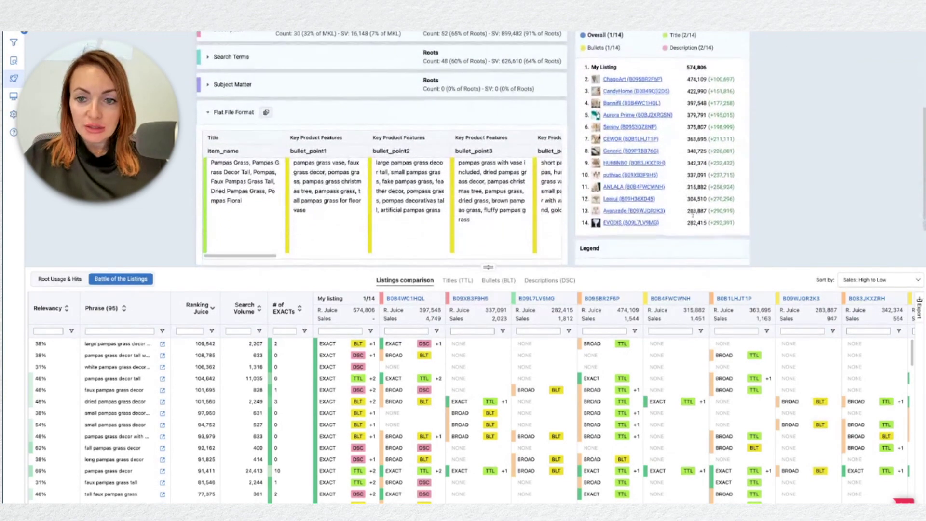
scroll(671, 222, down, 1)
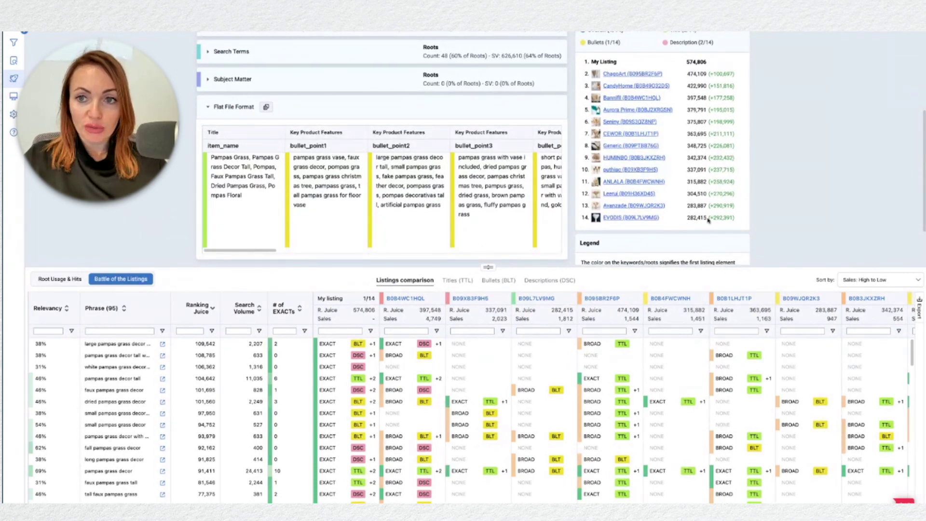
scroll(709, 218, up, 1)
scroll(709, 220, up, 2)
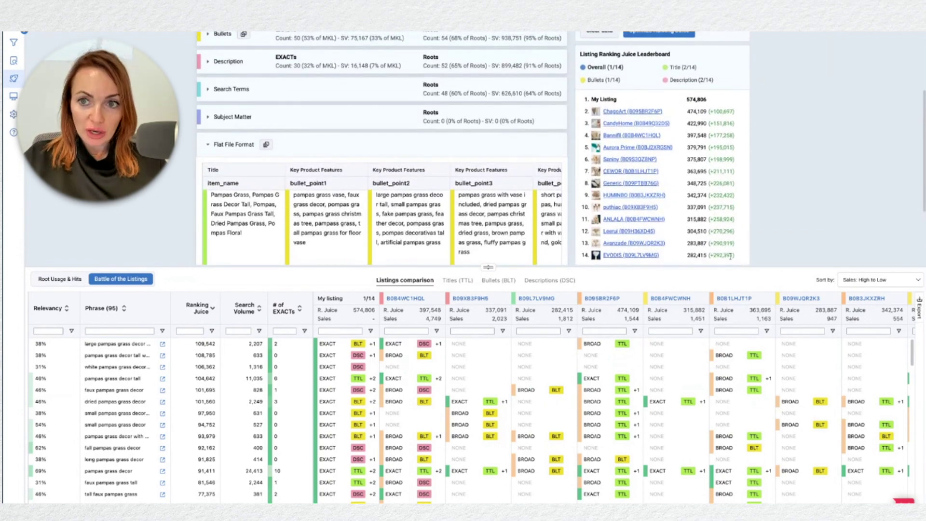
scroll(730, 255, up, 6)
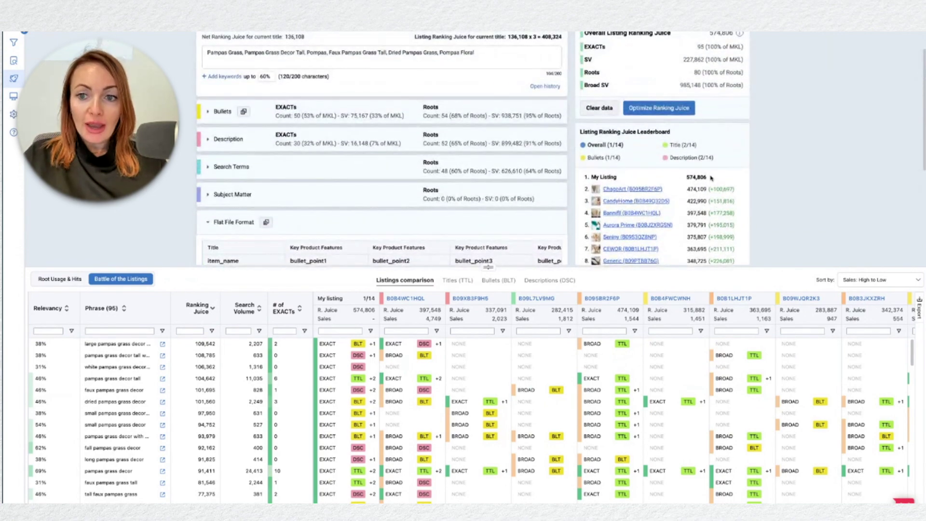
Examine My Listing's ranking juice score alongside the generated keyword title and the other listing sections
double_click(686, 176)
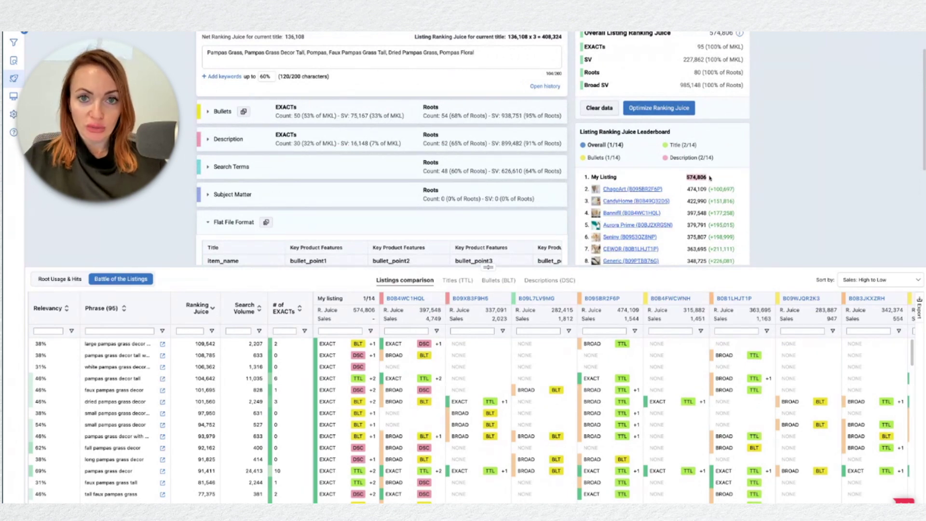
scroll(551, 144, up, 2)
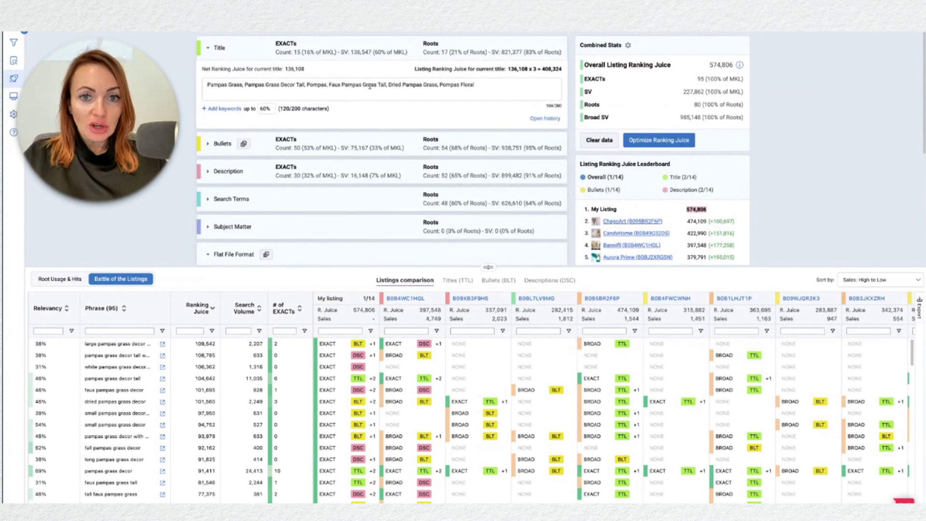
triple_click(370, 86)
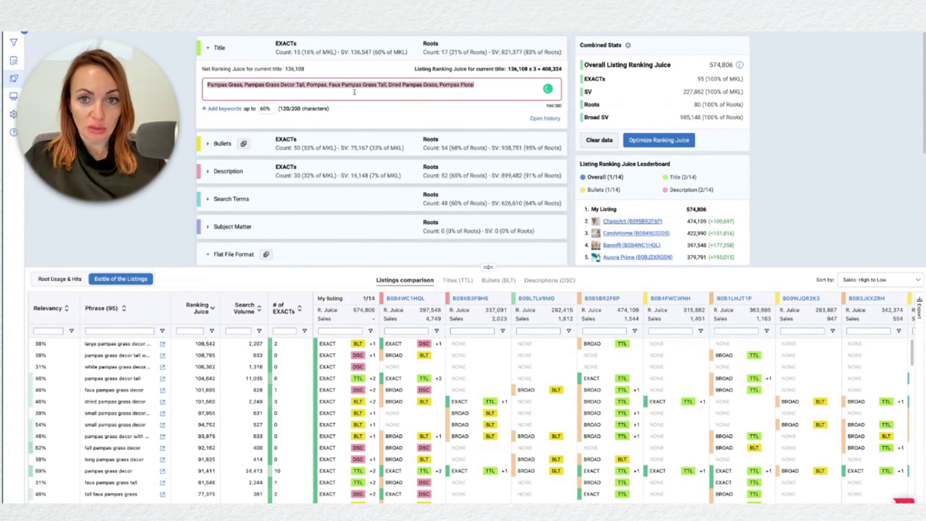
double_click(706, 211)
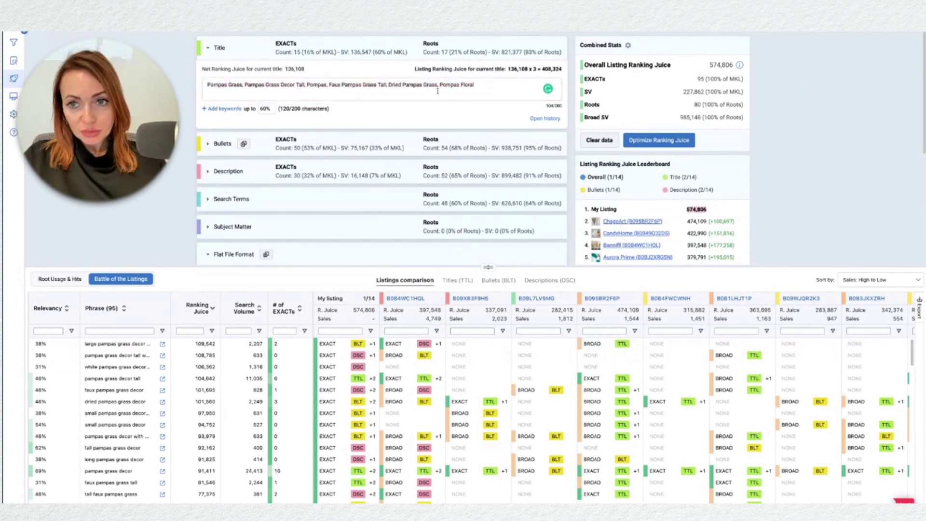
scroll(437, 91, down, 2)
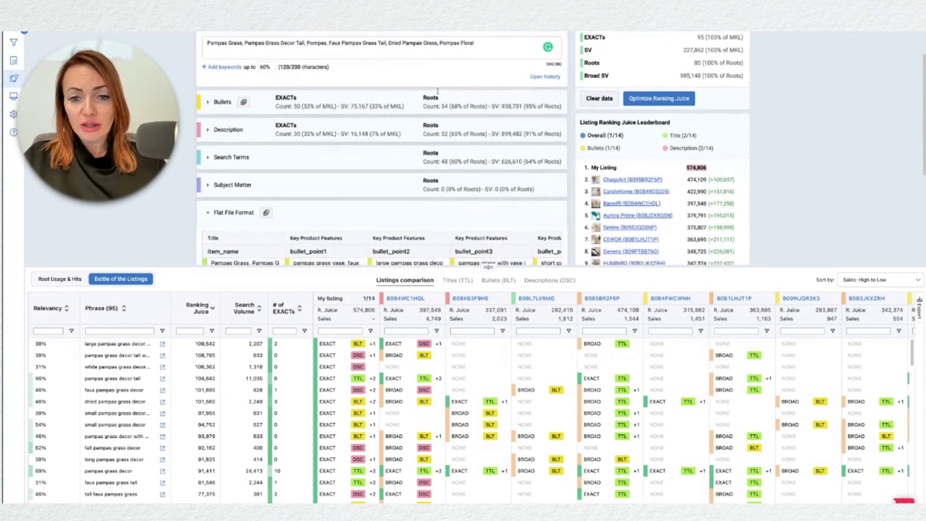
scroll(381, 145, up, 2)
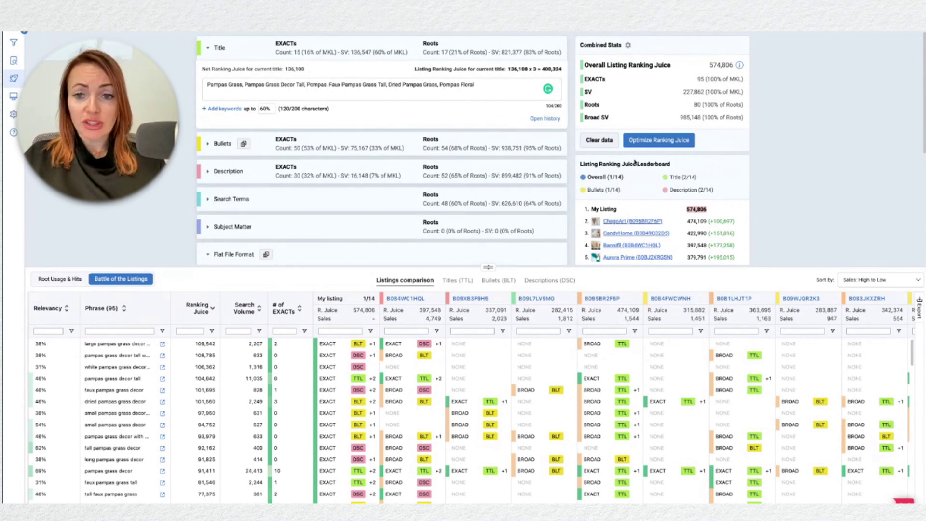
Preview the Generic listing B09PTBB76G in the leaderboard and highlight its ranking juice score and its gap to My Listing
scroll(634, 163, down, 2)
scroll(634, 163, down, 3)
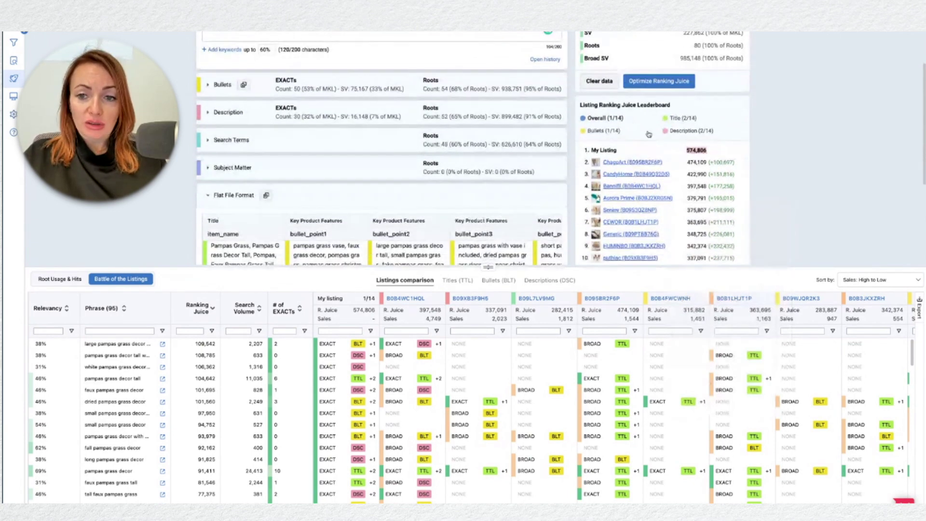
scroll(656, 171, down, 6)
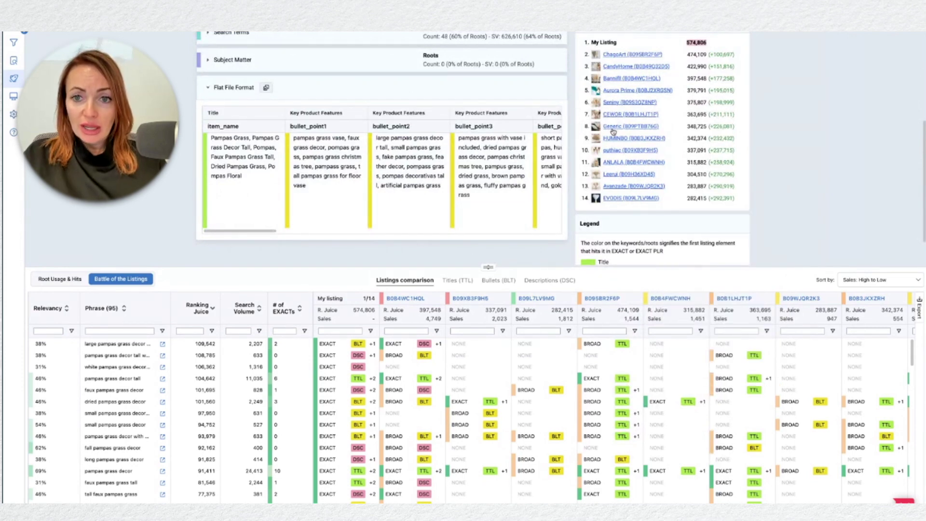
mouse_move(605, 130)
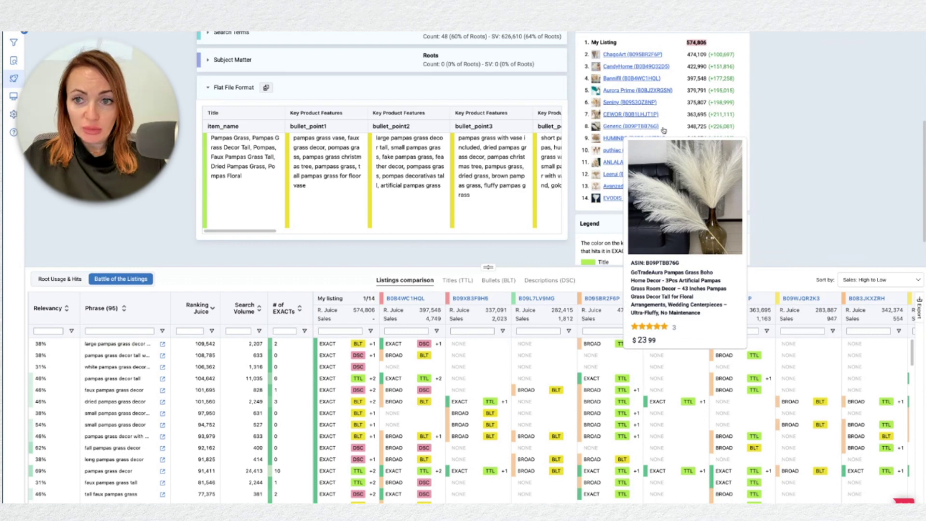
drag(688, 126, 707, 127)
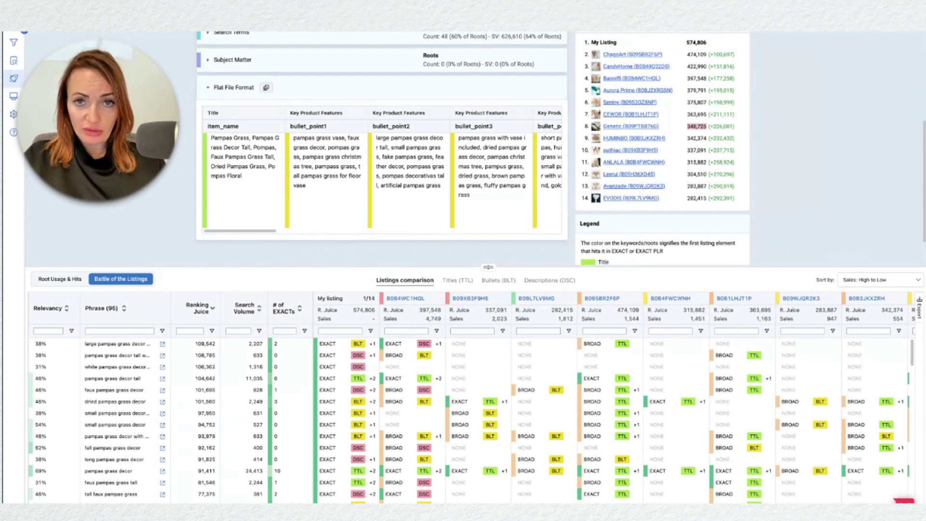
drag(707, 126, 734, 126)
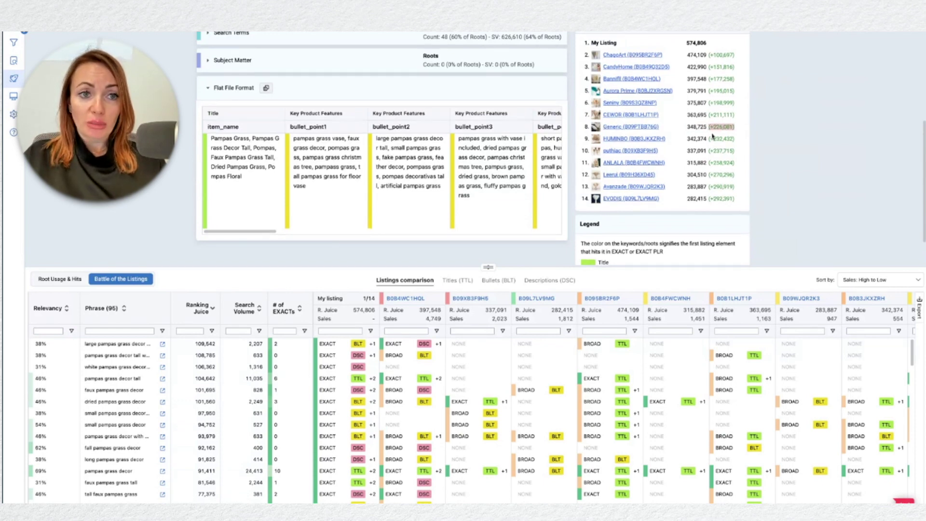